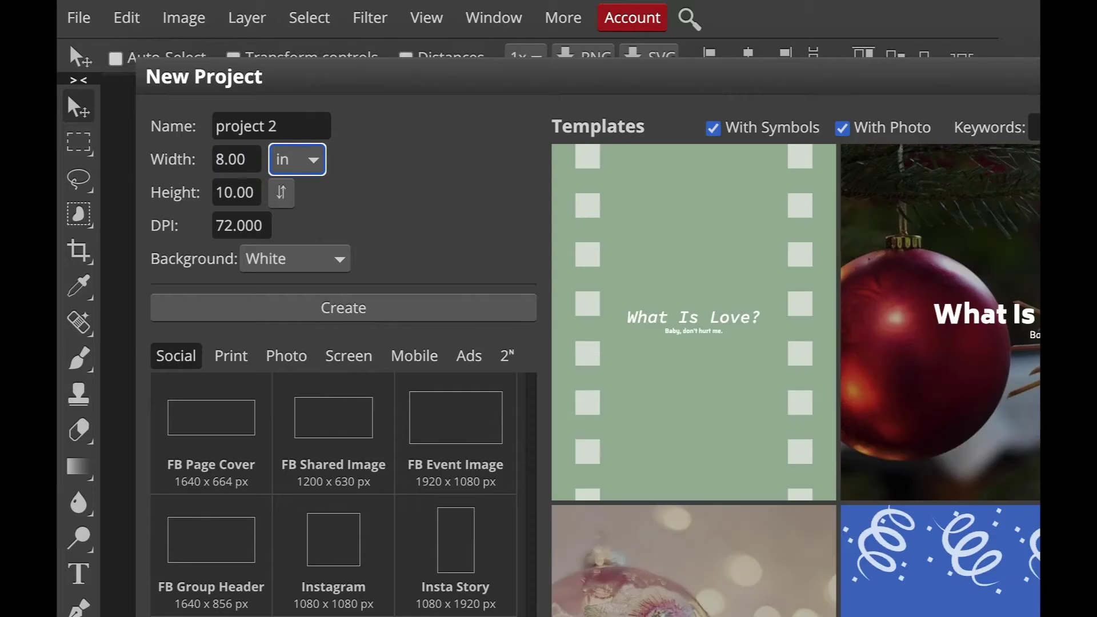
Set the new project's height to 8 in and DPI to 240, and create it.
{"action": "type", "text": "8"}
{"action": "key", "text": "Tab"}
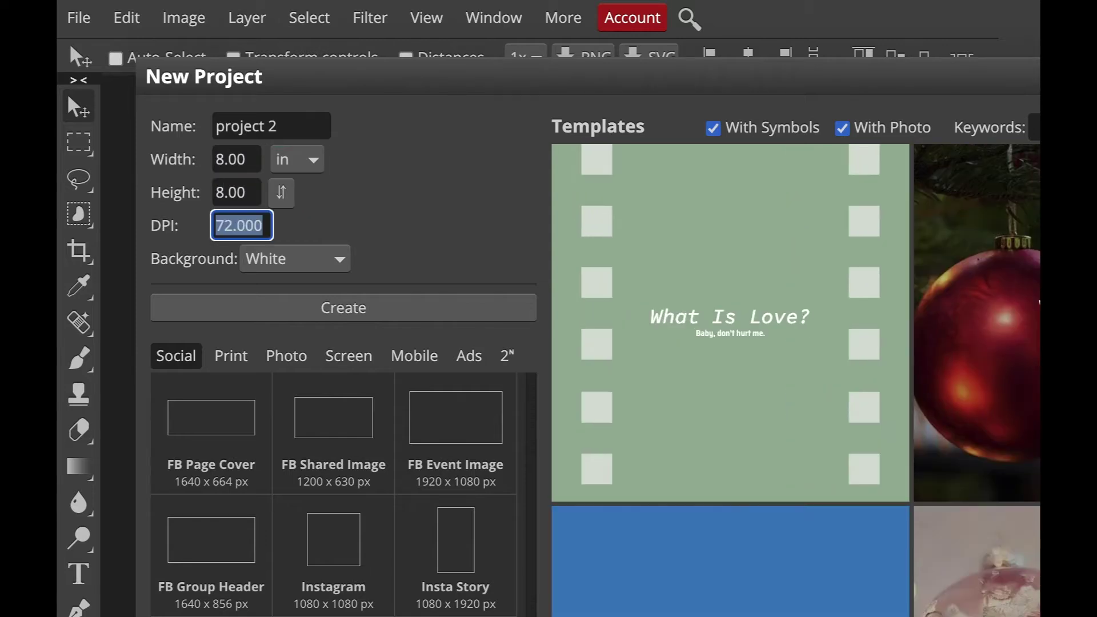
{"action": "type", "text": "240"}
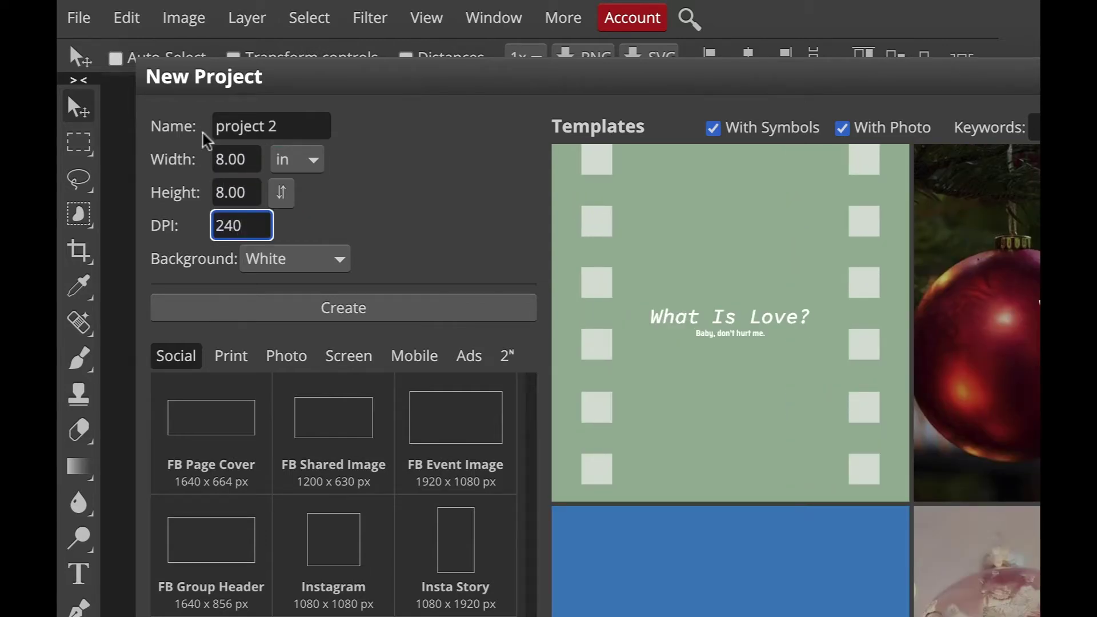
{"action": "left_click", "coordinate": [350, 311]}
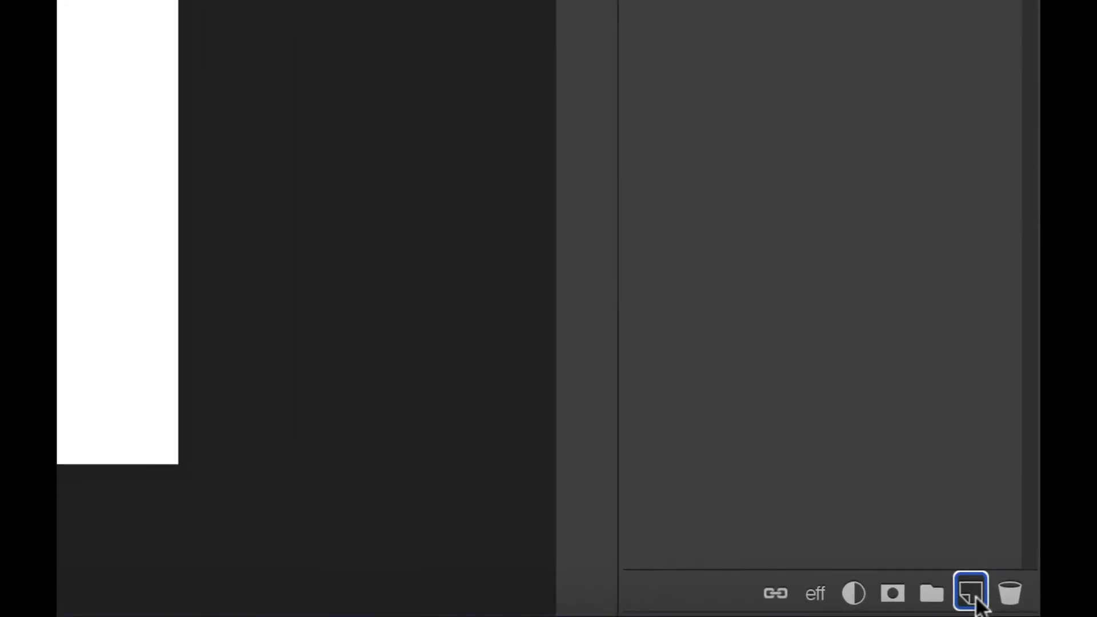
Add a new layer above the Background and rename it "brush".
{"action": "left_click", "coordinate": [972, 594]}
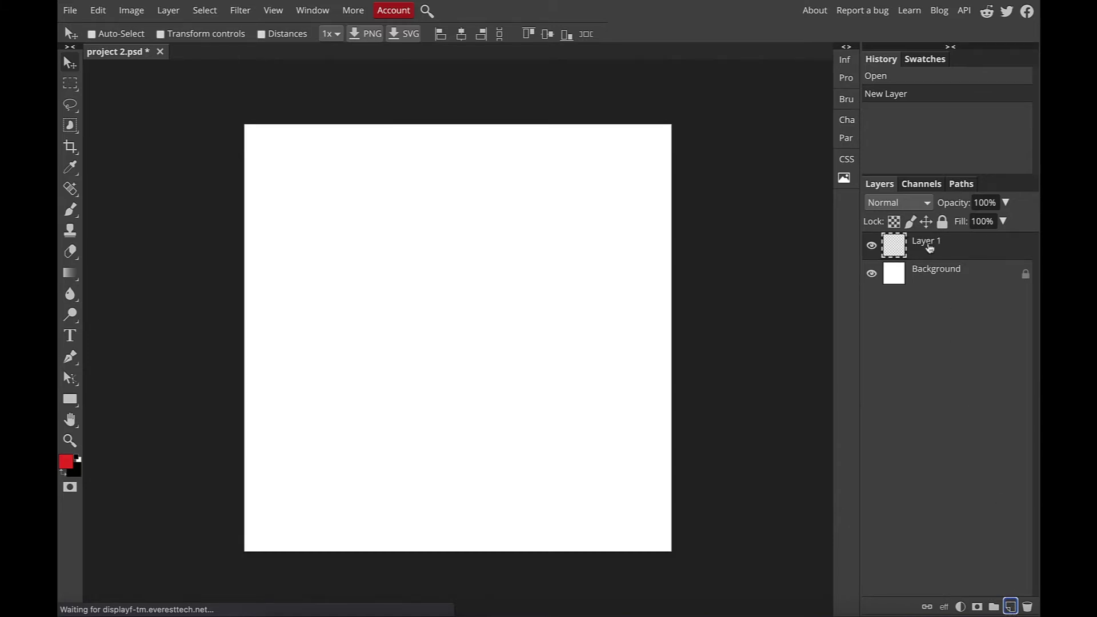
{"action": "double_click", "coordinate": [925, 245]}
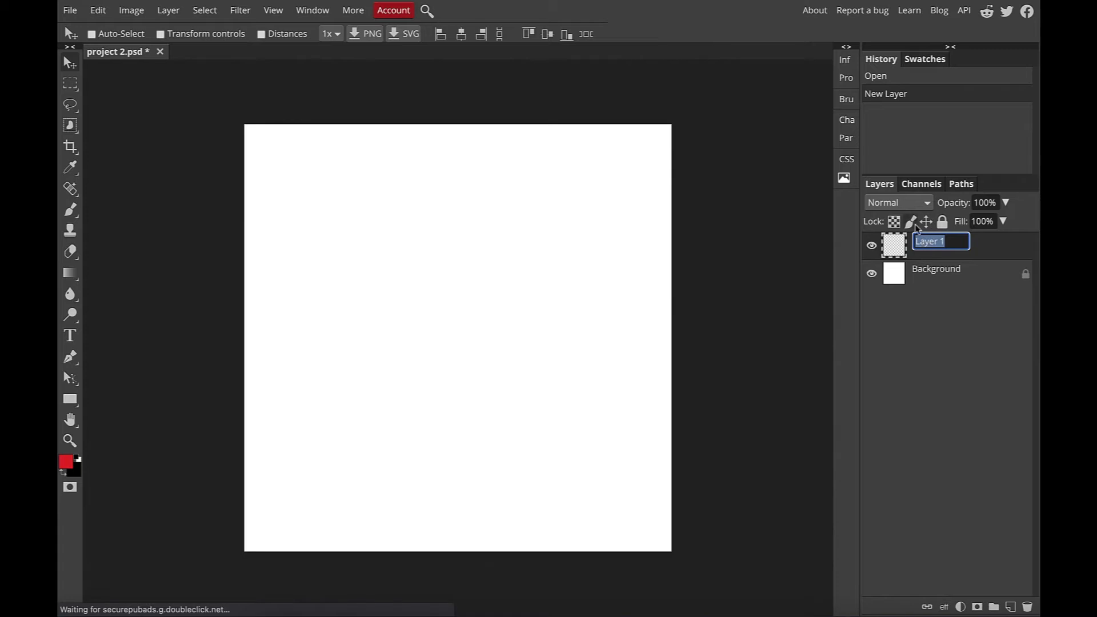
{"action": "type", "text": "brush"}
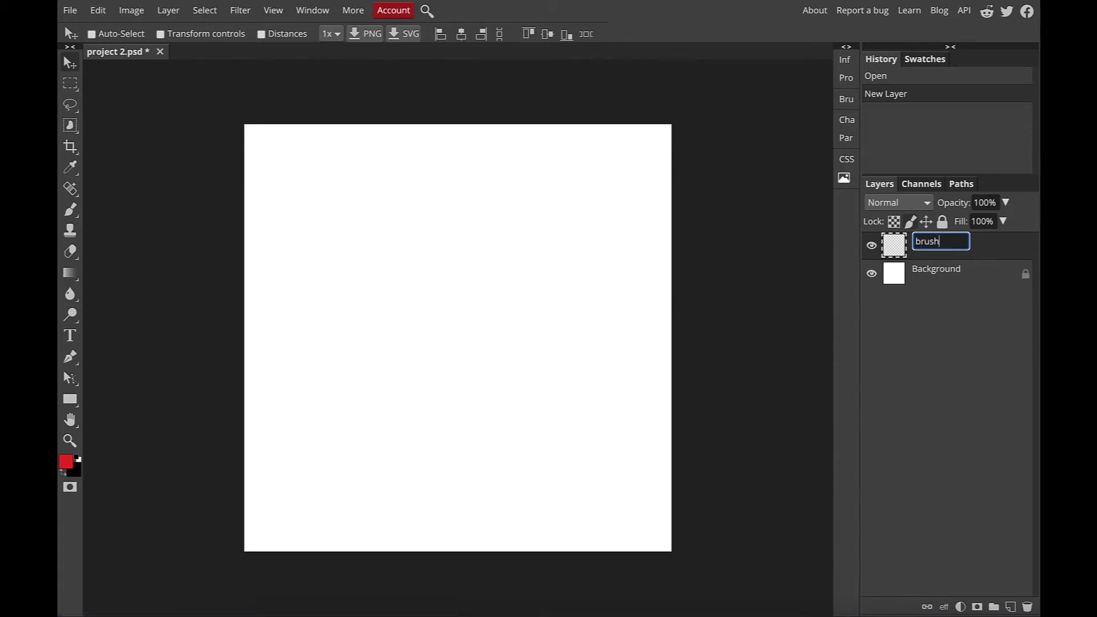
{"action": "key", "text": "Return"}
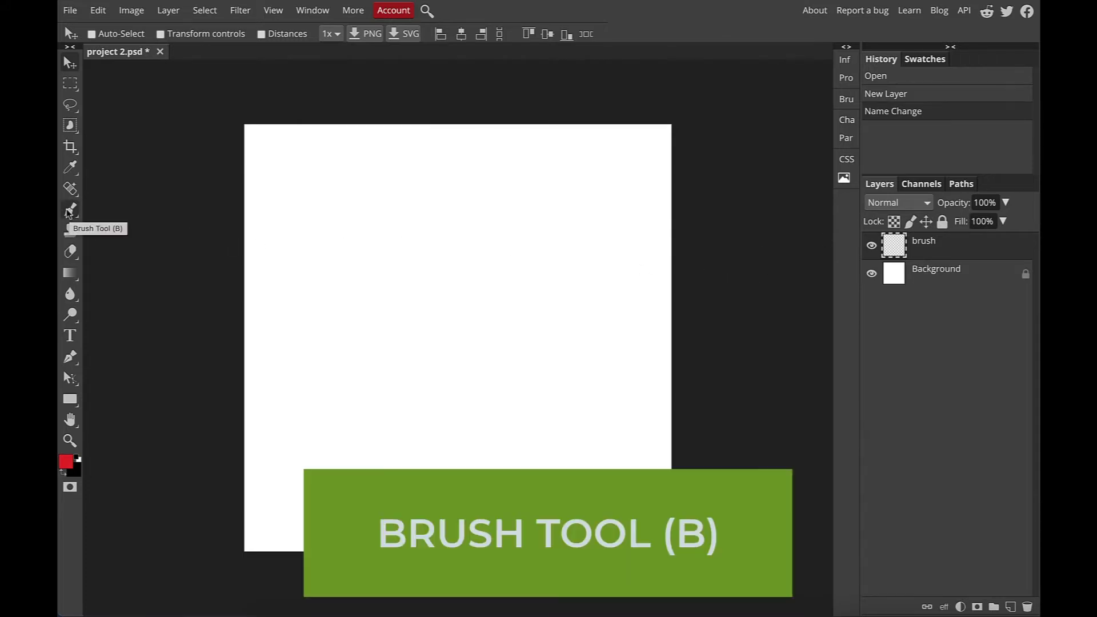
Set the Brush tool size to 212 px and paint a red wavy vertical stroke along the canvas's left side.
{"action": "left_click", "coordinate": [69, 213]}
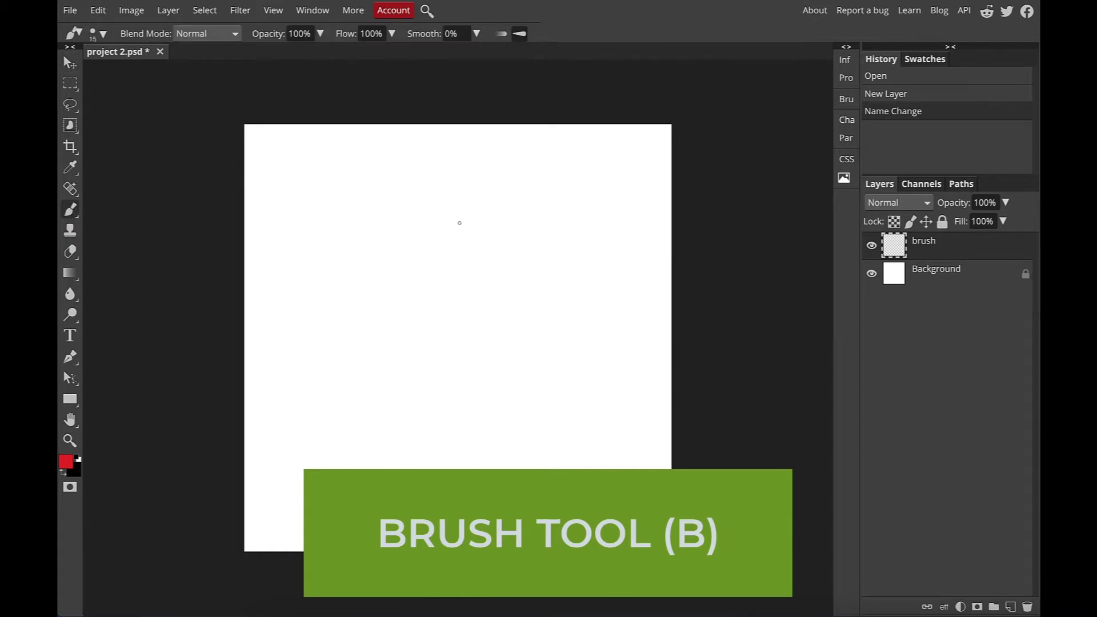
{"action": "right_click", "coordinate": [459, 279]}
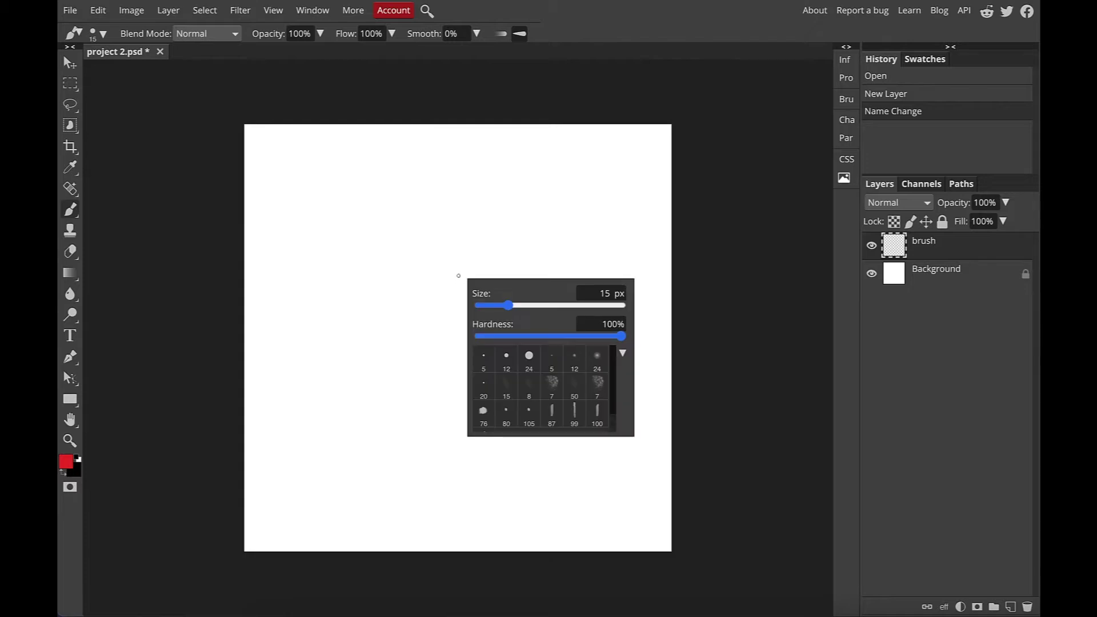
{"action": "mouse_move", "coordinate": [509, 306]}
{"action": "left_mouse_down"}
{"action": "mouse_move", "coordinate": [581, 308]}
{"action": "mouse_move", "coordinate": [507, 307]}
{"action": "mouse_move", "coordinate": [553, 309]}
{"action": "mouse_move", "coordinate": [540, 307]}
{"action": "left_mouse_up"}
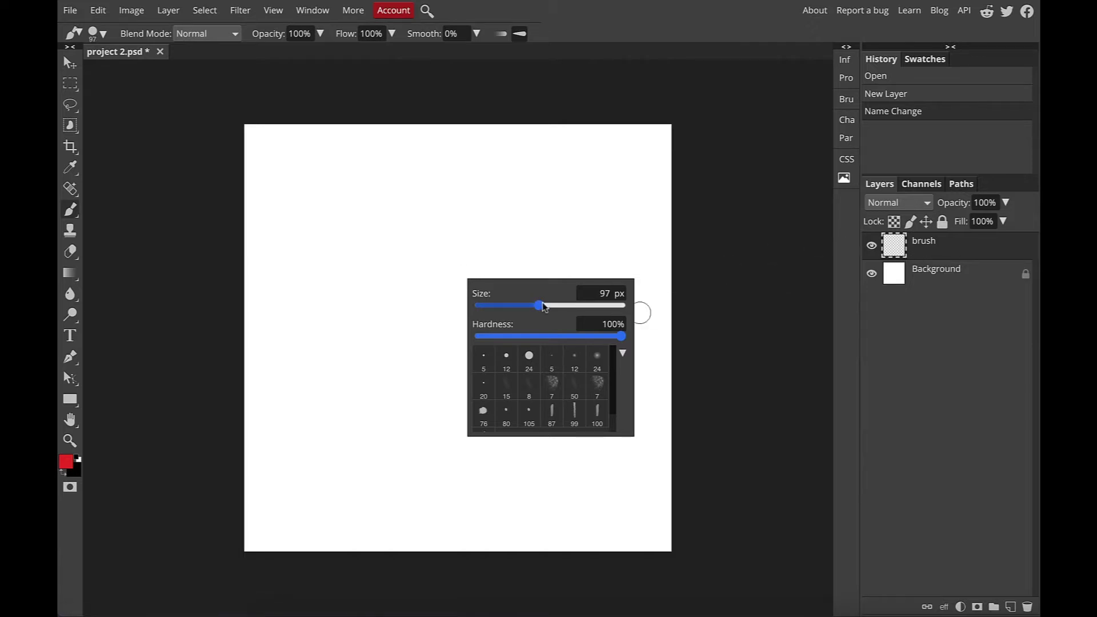
{"action": "mouse_move", "coordinate": [540, 309]}
{"action": "left_mouse_down"}
{"action": "mouse_move", "coordinate": [578, 308]}
{"action": "mouse_move", "coordinate": [559, 308]}
{"action": "left_mouse_up"}
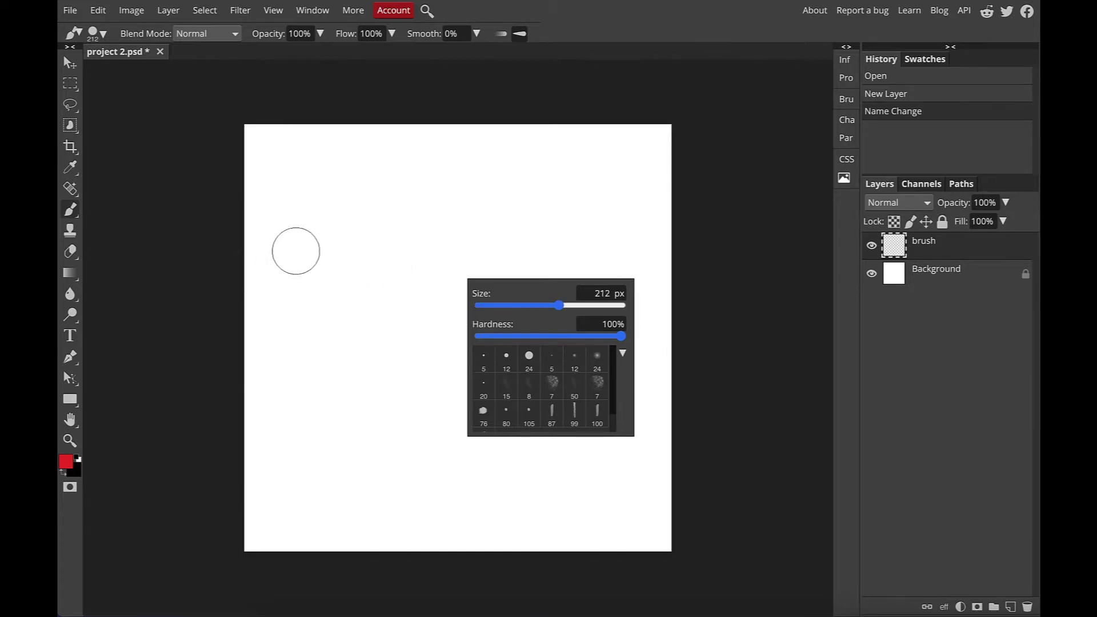
{"action": "mouse_move", "coordinate": [322, 172]}
{"action": "left_mouse_down"}
{"action": "mouse_move", "coordinate": [308, 228]}
{"action": "mouse_move", "coordinate": [332, 276]}
{"action": "mouse_move", "coordinate": [326, 423]}
{"action": "mouse_move", "coordinate": [316, 487]}
{"action": "left_mouse_up"}
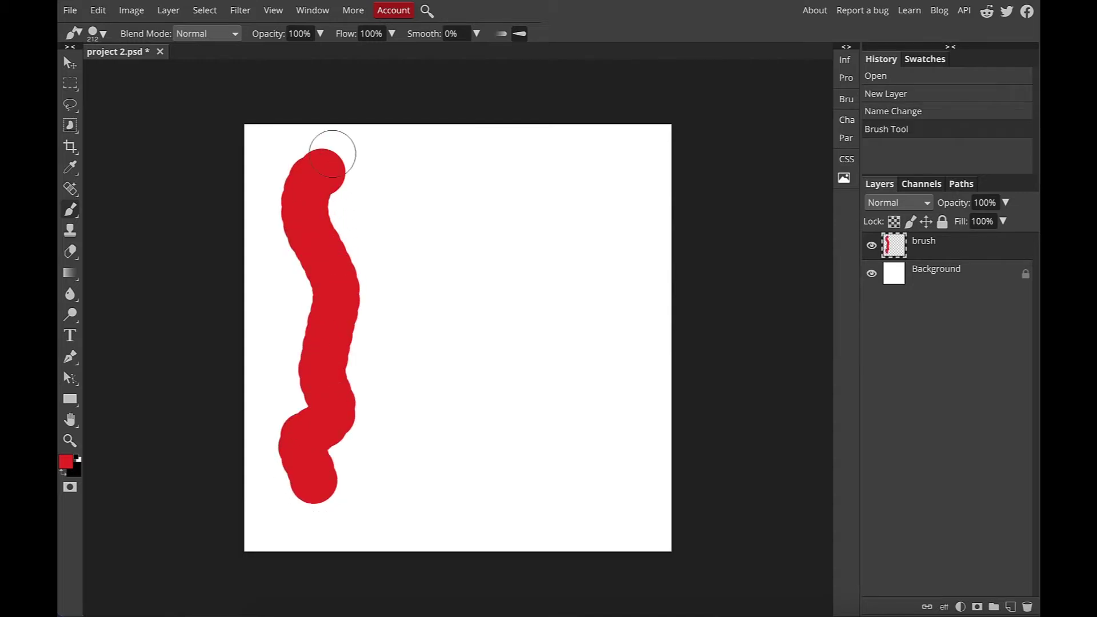
Change the foreground color to bright green and paint a wavy vertical stroke just right of the red one.
{"action": "left_click", "coordinate": [66, 462]}
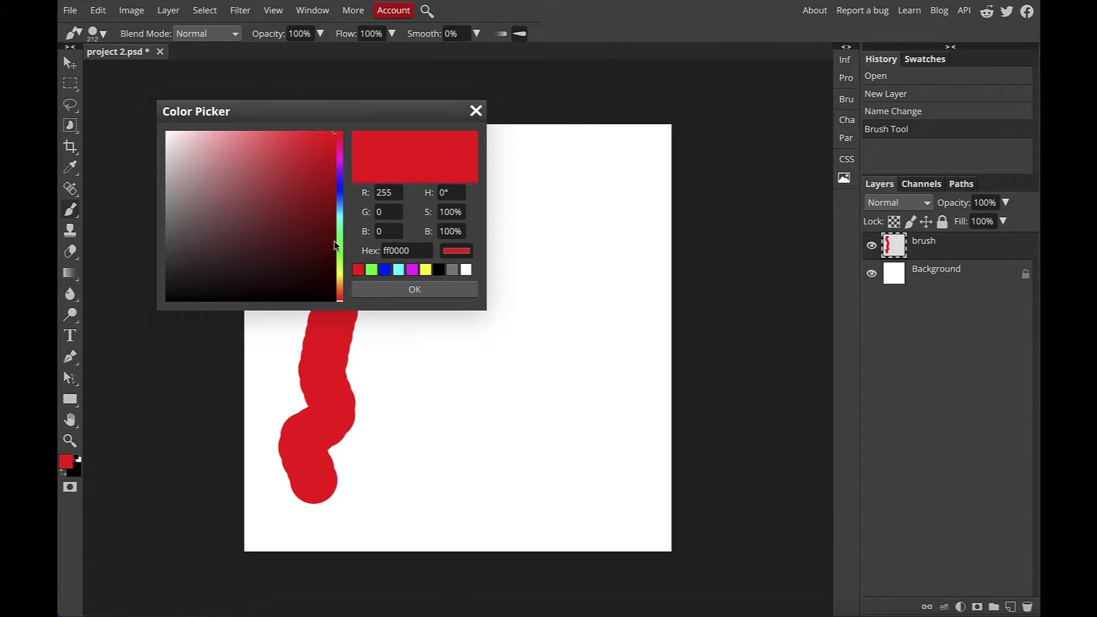
{"action": "left_click_drag", "start_coordinate": [338, 257], "coordinate": [341, 245]}
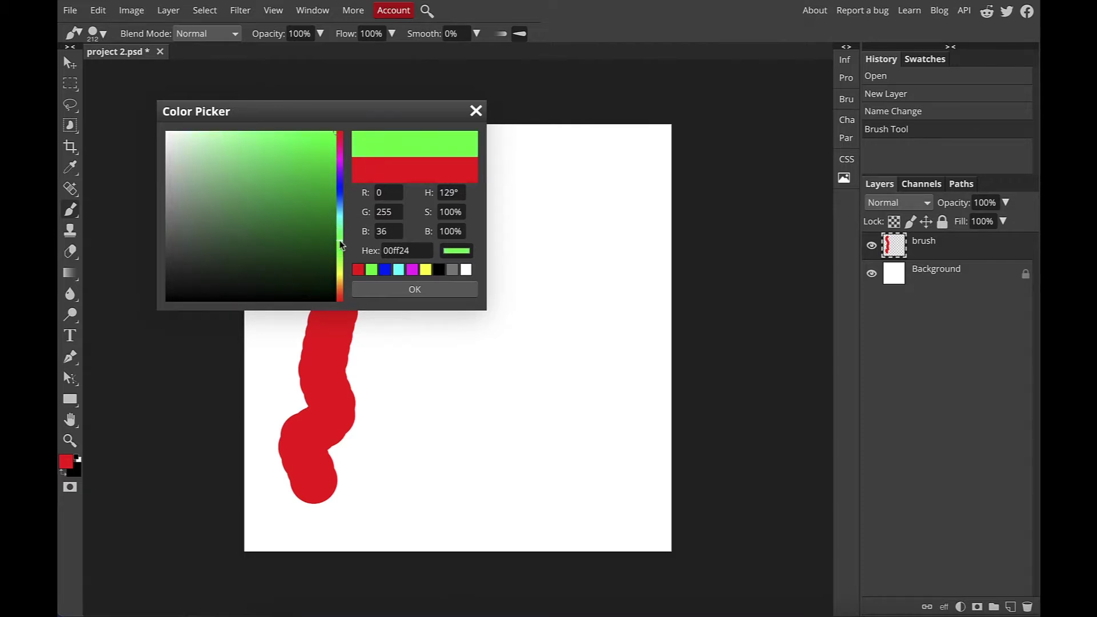
{"action": "left_click_drag", "start_coordinate": [313, 171], "coordinate": [318, 145]}
{"action": "left_click", "coordinate": [415, 289]}
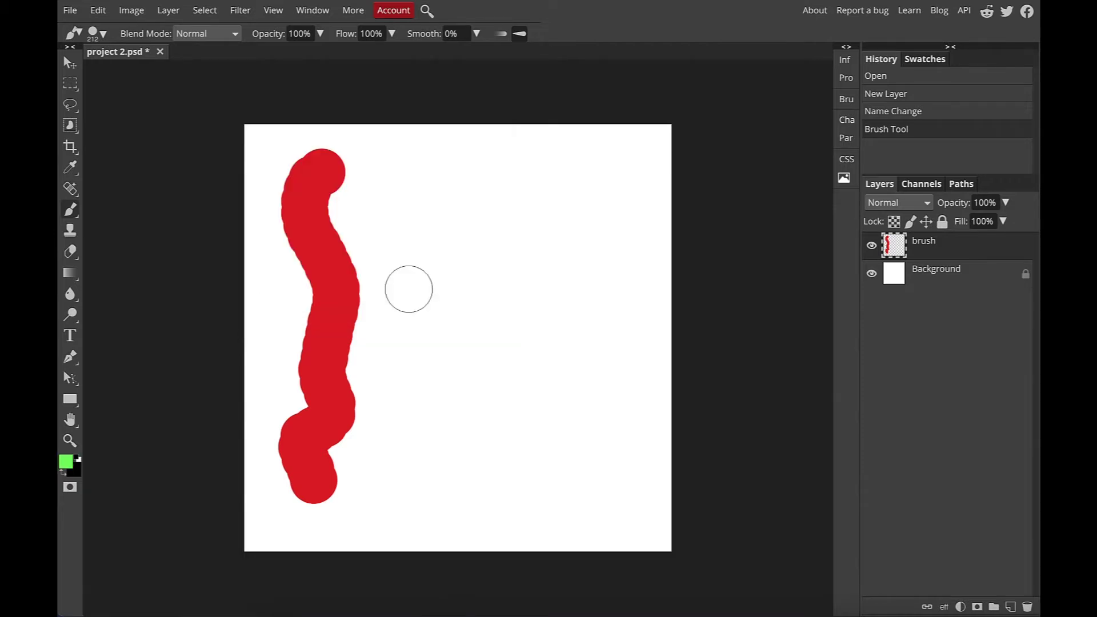
{"action": "left_click_drag", "start_coordinate": [376, 172], "coordinate": [355, 495]}
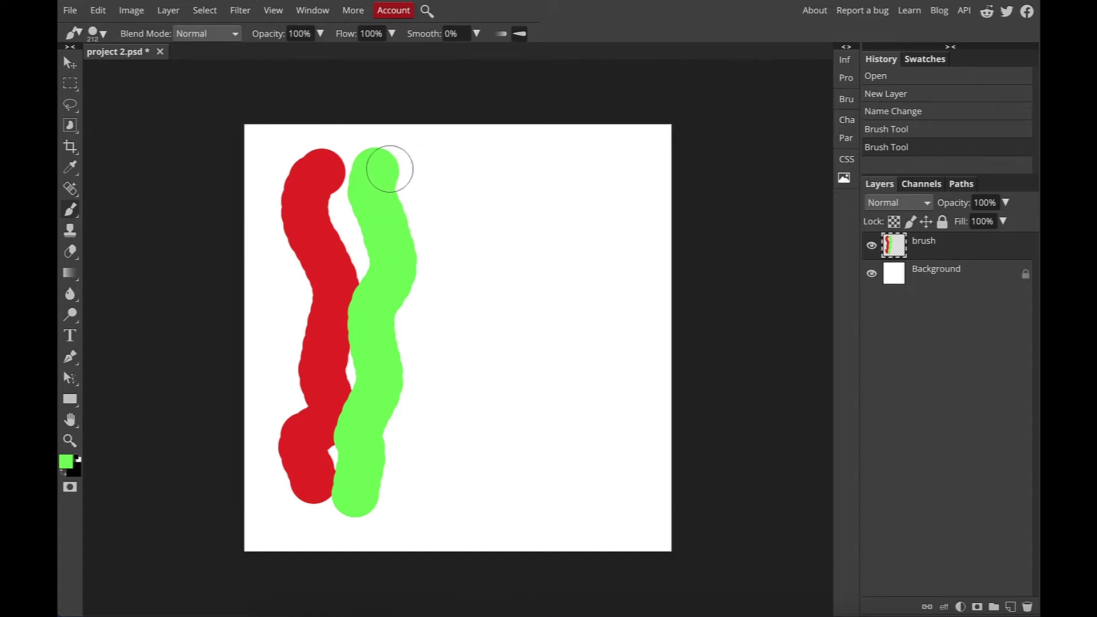
Set the brush hardness to 0% and paint a soft green wavy stroke to the right of the hard-edged green one.
{"action": "key", "text": "v"}
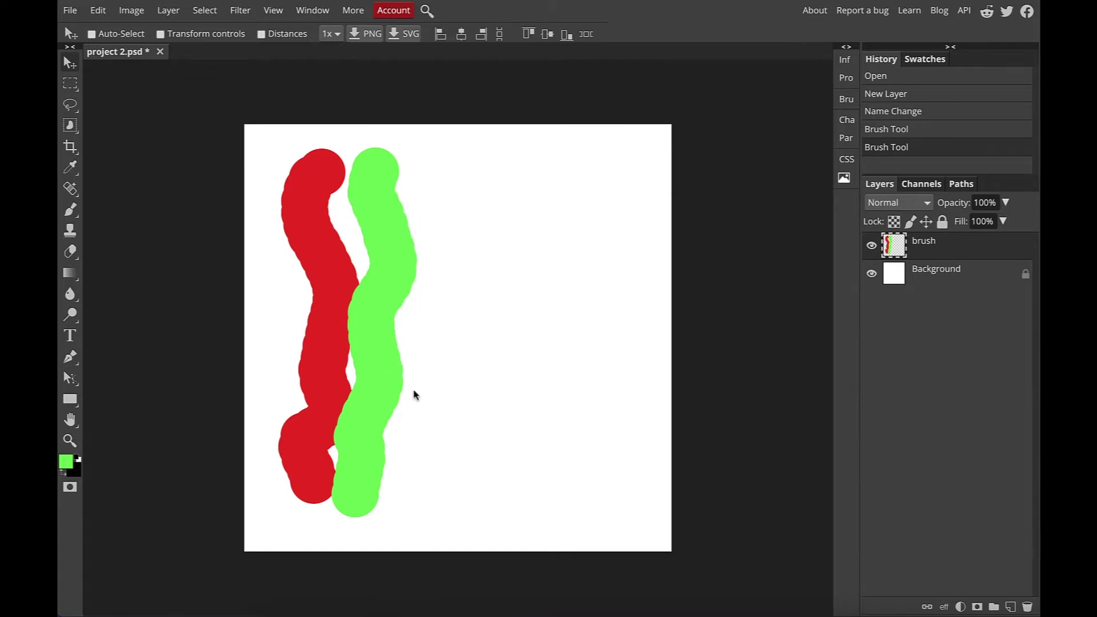
{"action": "key", "text": "b"}
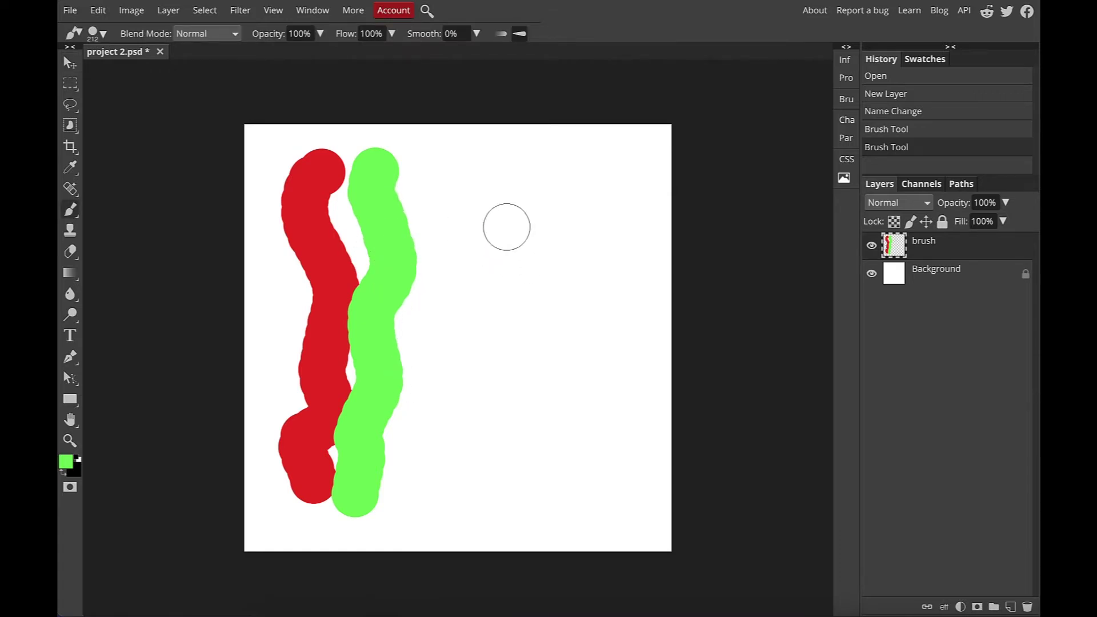
{"action": "right_click", "coordinate": [455, 189]}
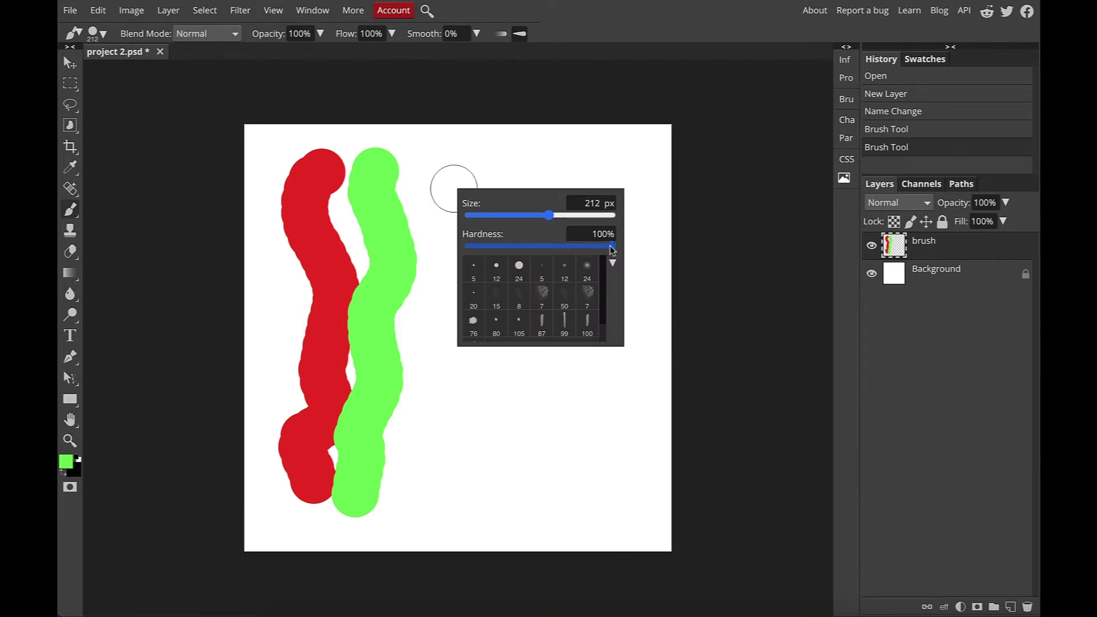
{"action": "left_click_drag", "start_coordinate": [612, 250], "coordinate": [478, 256]}
{"action": "mouse_move", "coordinate": [441, 173]}
{"action": "left_mouse_down"}
{"action": "mouse_move", "coordinate": [468, 273]}
{"action": "mouse_move", "coordinate": [468, 421]}
{"action": "mouse_move", "coordinate": [431, 497]}
{"action": "left_mouse_up"}
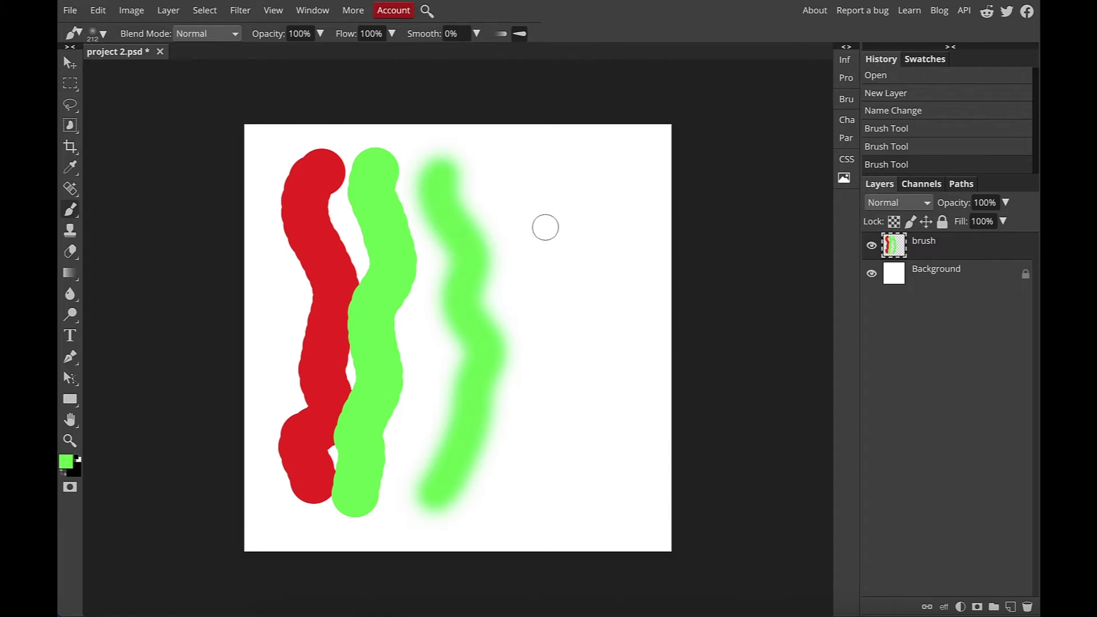
Set the brush hardness to 100% and undo all three brush strokes on the brush layer.
{"action": "right_click", "coordinate": [545, 227]}
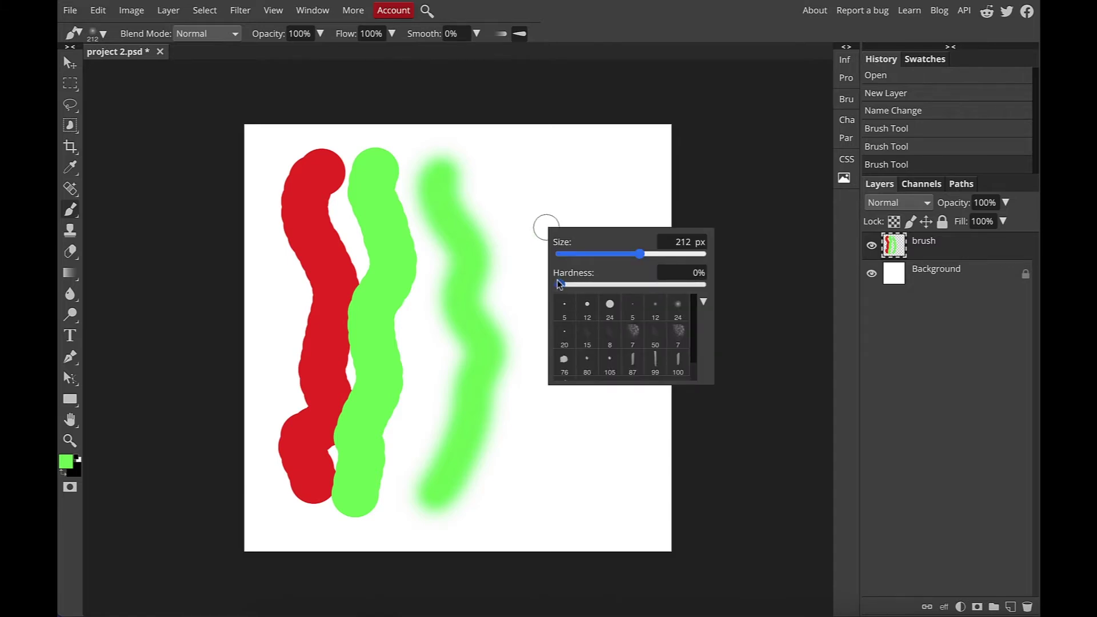
{"action": "mouse_move", "coordinate": [557, 284]}
{"action": "left_mouse_down"}
{"action": "mouse_move", "coordinate": [709, 286]}
{"action": "mouse_move", "coordinate": [502, 289]}
{"action": "mouse_move", "coordinate": [707, 286]}
{"action": "left_mouse_up"}
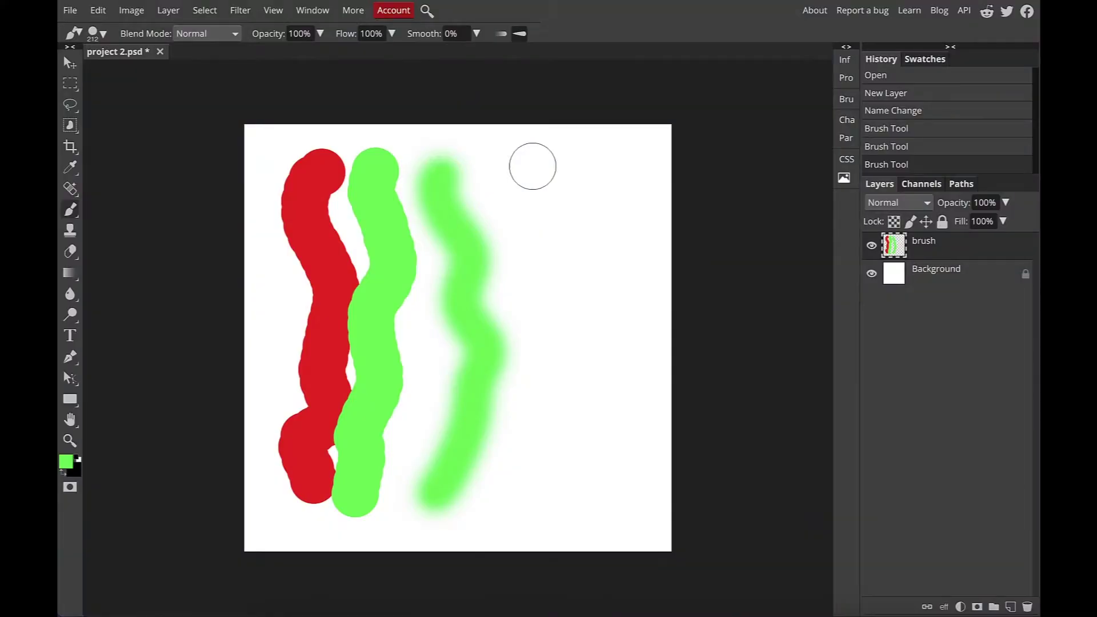
{"action": "key", "text": "ctrl+z"}
{"action": "key", "text": "ctrl+z"}
{"action": "key", "text": "ctrl+z"}
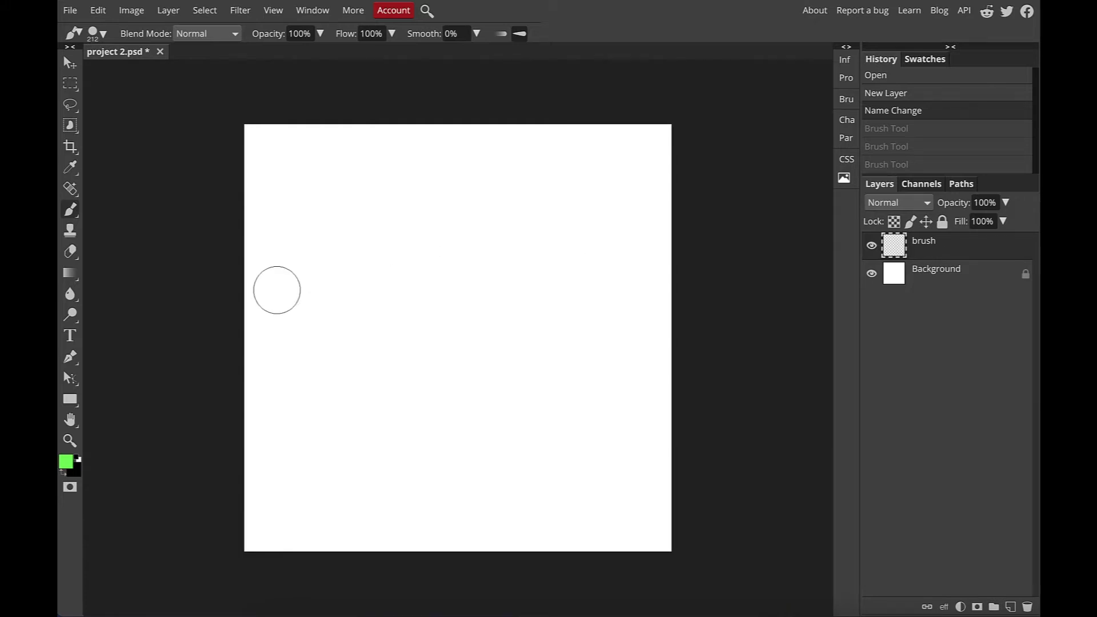
Set the brush hardness to 0% and paint a soft green wavy stroke down the canvas's left side.
{"action": "right_click", "coordinate": [300, 197]}
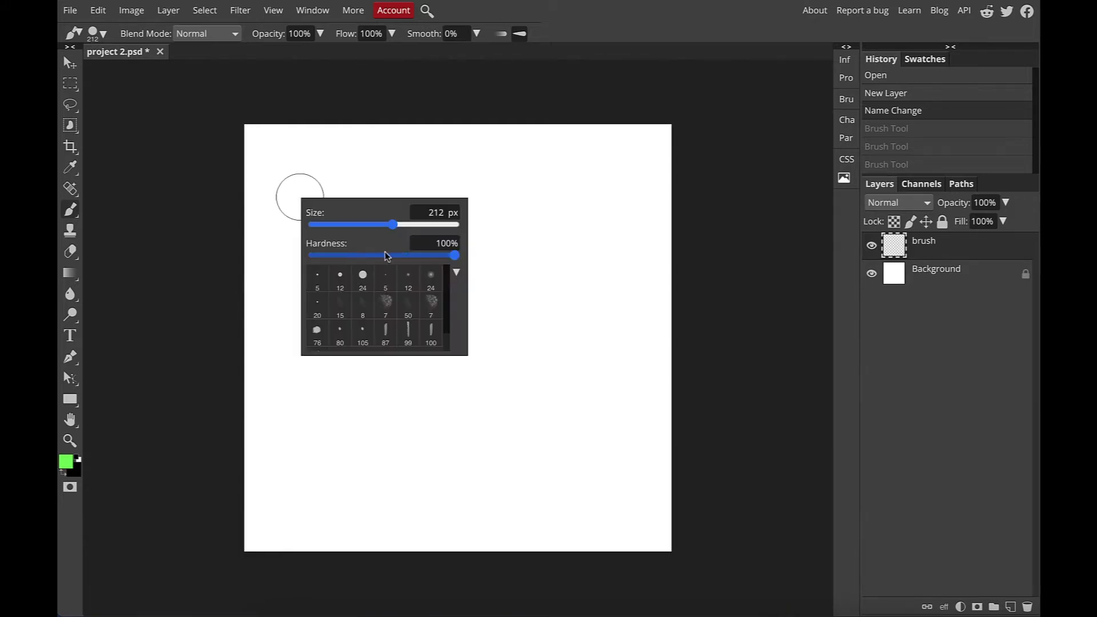
{"action": "left_click_drag", "start_coordinate": [452, 257], "coordinate": [286, 257]}
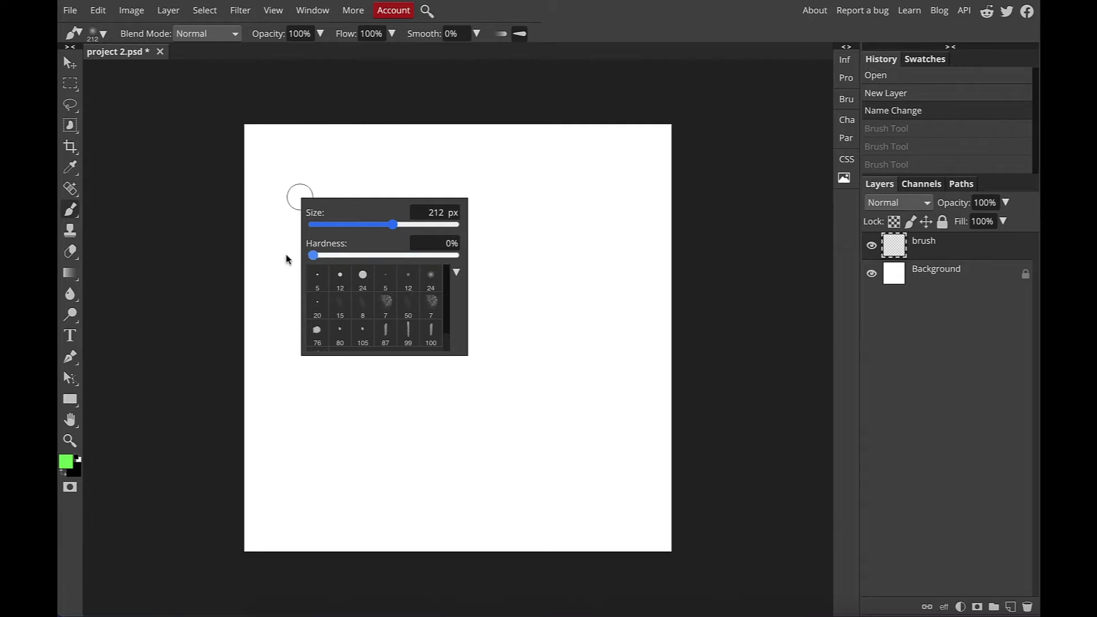
{"action": "left_click", "coordinate": [187, 157]}
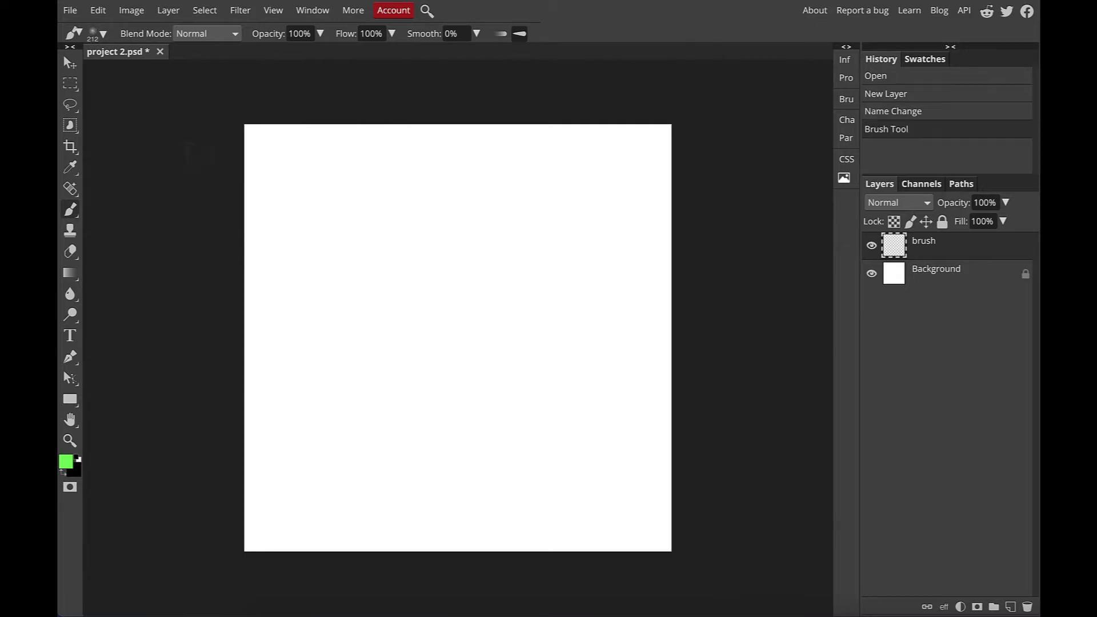
{"action": "left_click", "coordinate": [311, 157]}
{"action": "mouse_move", "coordinate": [311, 157]}
{"action": "left_mouse_down"}
{"action": "mouse_move", "coordinate": [288, 177]}
{"action": "mouse_move", "coordinate": [288, 229]}
{"action": "mouse_move", "coordinate": [320, 283]}
{"action": "mouse_move", "coordinate": [336, 343]}
{"action": "mouse_move", "coordinate": [287, 432]}
{"action": "mouse_move", "coordinate": [280, 540]}
{"action": "left_mouse_up"}
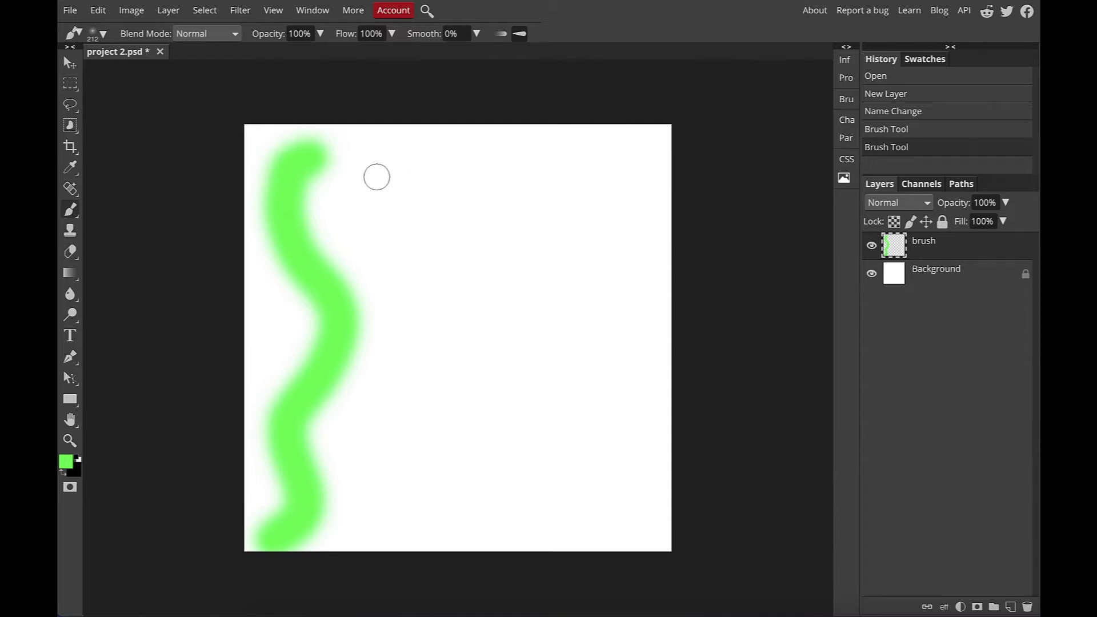
Move the soft green stroke on the brush layer to the middle of the canvas.
{"action": "left_click", "coordinate": [70, 62]}
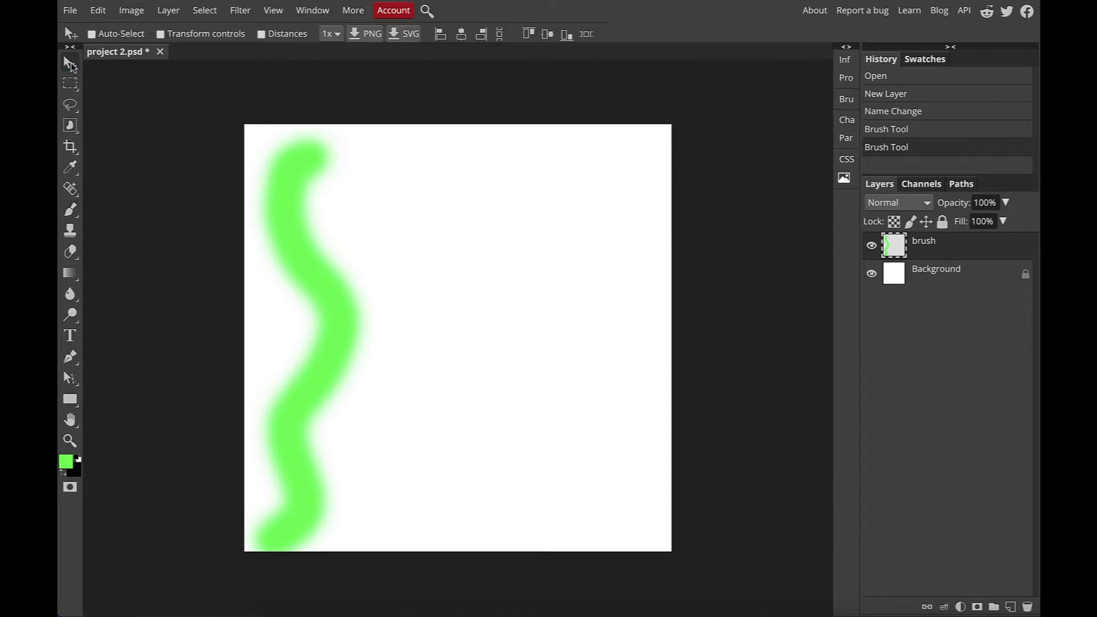
{"action": "mouse_move", "coordinate": [284, 236]}
{"action": "left_mouse_down"}
{"action": "mouse_move", "coordinate": [365, 223]}
{"action": "mouse_move", "coordinate": [519, 245]}
{"action": "mouse_move", "coordinate": [407, 188]}
{"action": "mouse_move", "coordinate": [425, 232]}
{"action": "left_mouse_up"}
Paint a soft green wavy stroke on the Background layer along the canvas's right side.
{"action": "left_click", "coordinate": [950, 274]}
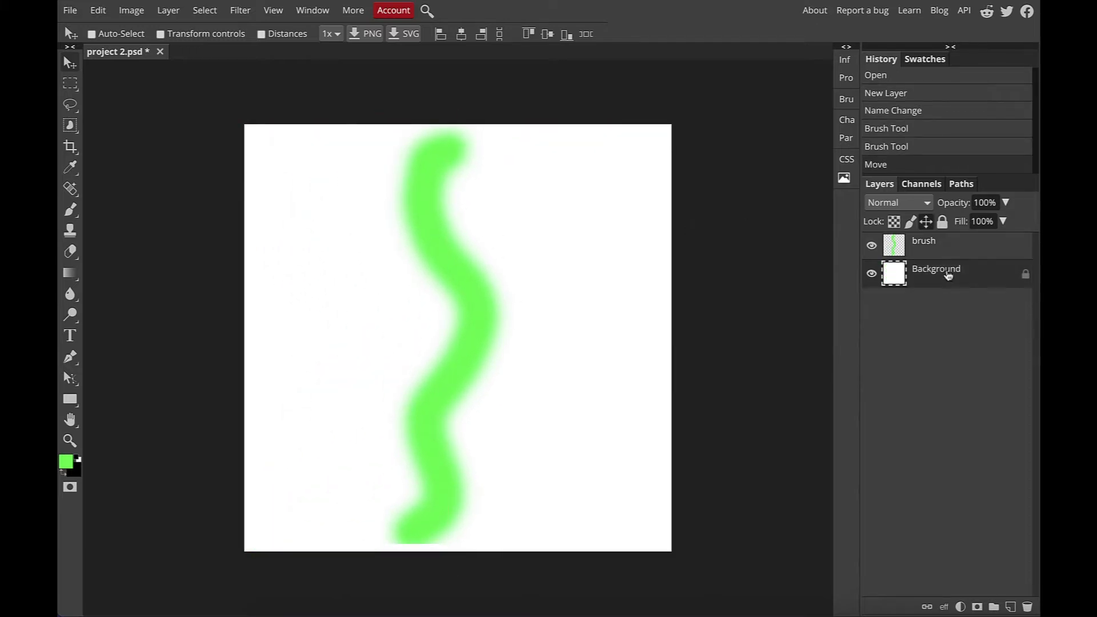
{"action": "key", "text": "b"}
{"action": "mouse_move", "coordinate": [579, 169]}
{"action": "left_mouse_down"}
{"action": "mouse_move", "coordinate": [576, 296]}
{"action": "mouse_move", "coordinate": [622, 506]}
{"action": "left_mouse_up"}
Try to move the stroke painted on the Background layer, and undo that brush stroke.
{"action": "key", "text": "v"}
{"action": "left_click", "coordinate": [578, 258]}
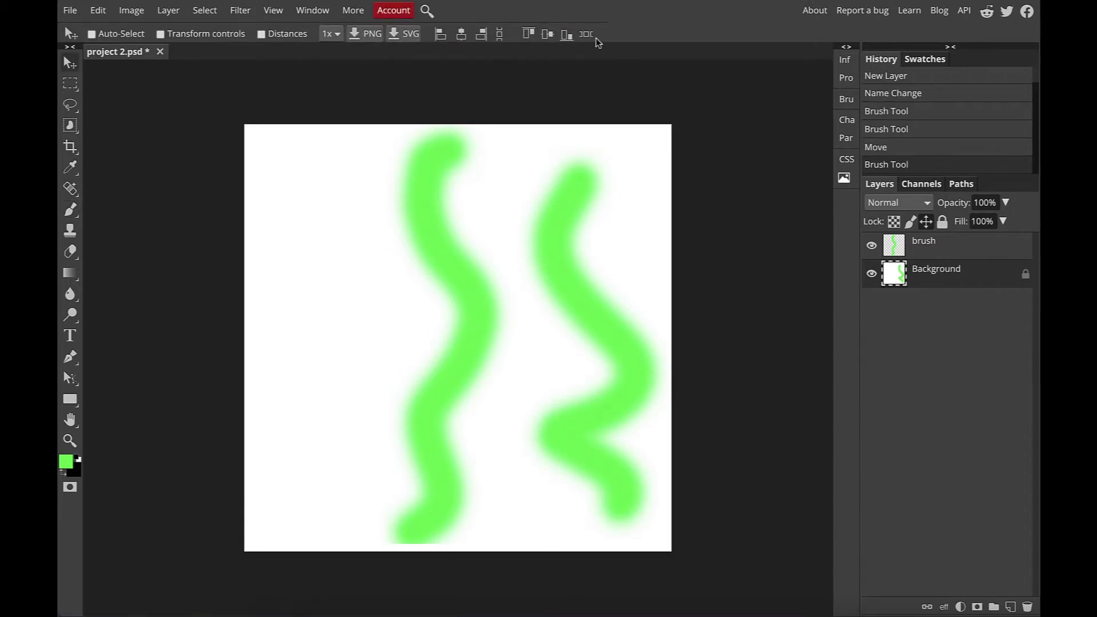
{"action": "left_click", "coordinate": [601, 249]}
{"action": "key", "text": "ctrl+z"}
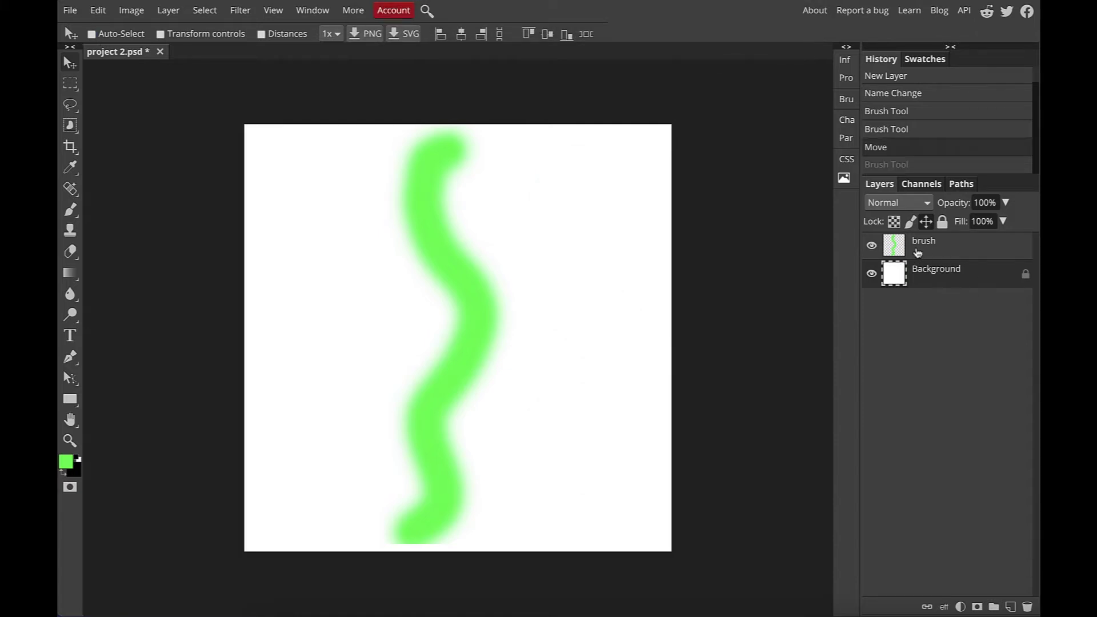
Move the brush layer's green stroke to the left side of the canvas and switch to the Brush tool.
{"action": "left_click", "coordinate": [912, 251]}
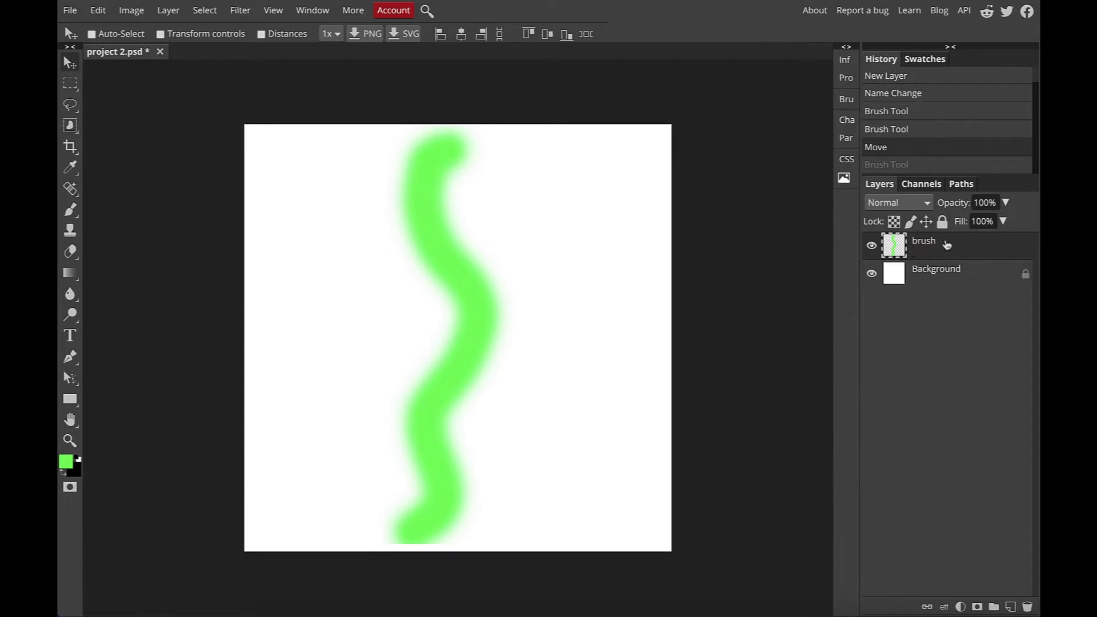
{"action": "left_click_drag", "start_coordinate": [479, 321], "coordinate": [353, 326]}
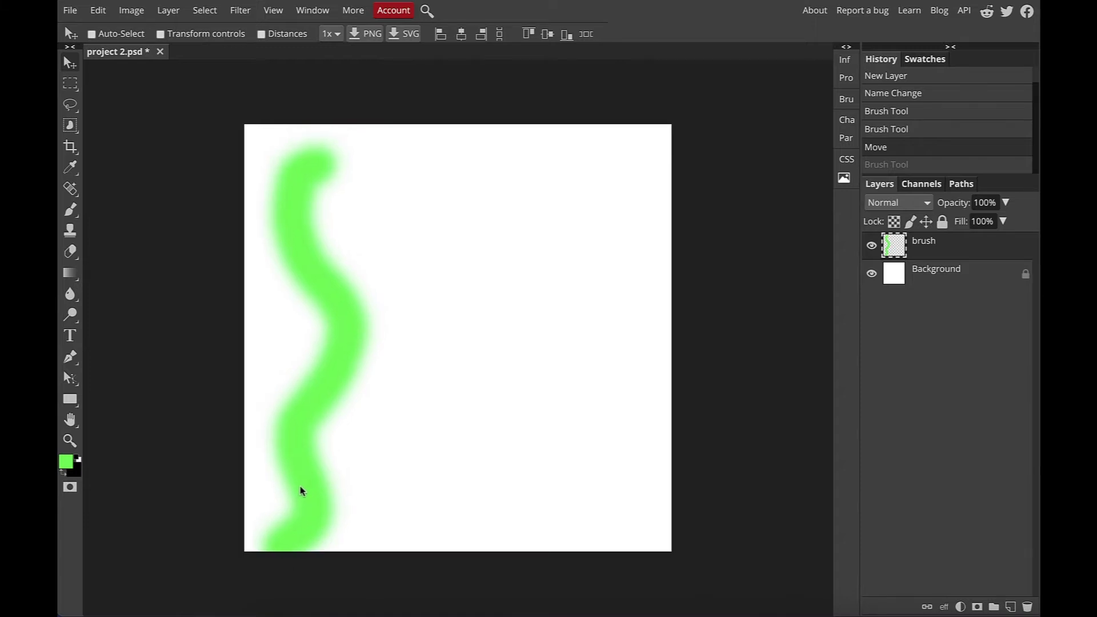
{"action": "left_click_drag", "start_coordinate": [302, 507], "coordinate": [292, 531]}
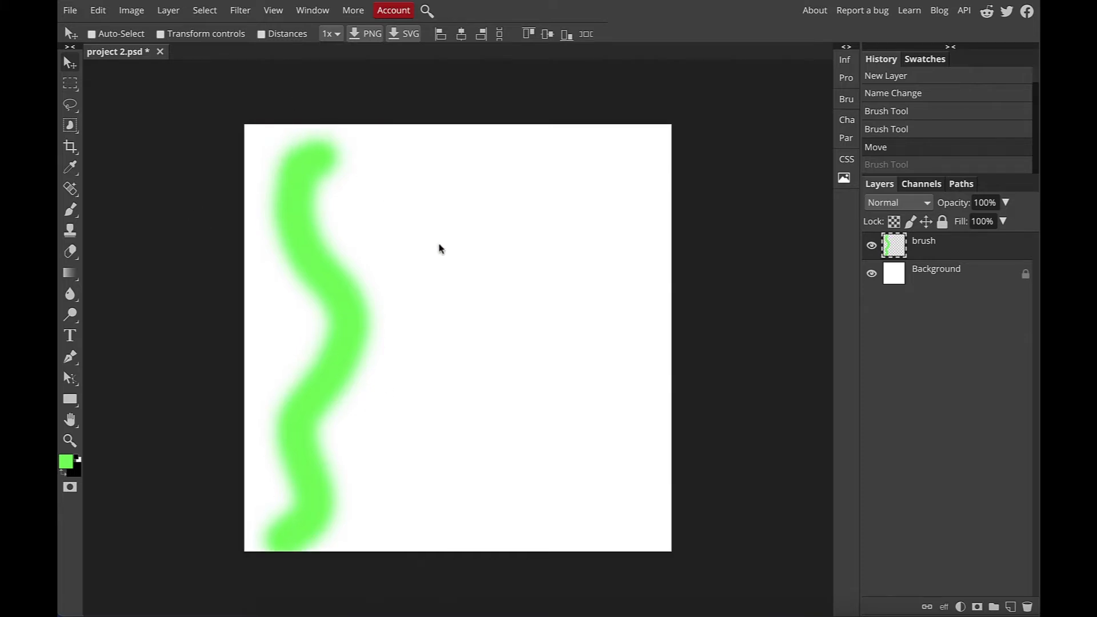
{"action": "key", "text": "b"}
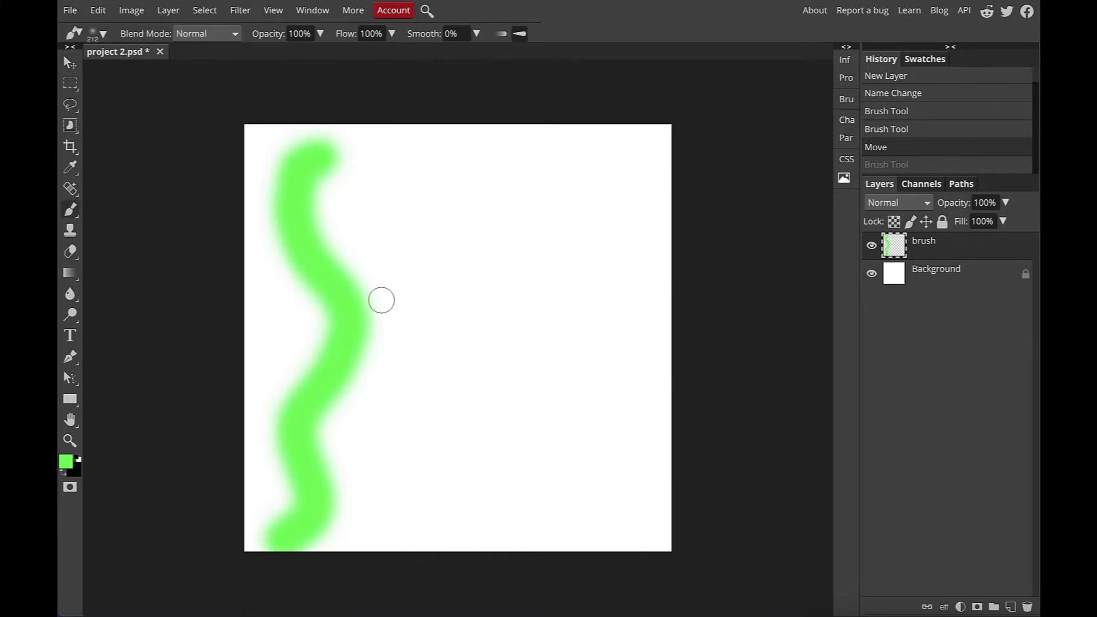
Paint a blue (1e3cf0) wavy stroke at 25% brush hardness down the canvas, just right of the green stroke.
{"action": "left_click", "coordinate": [66, 462]}
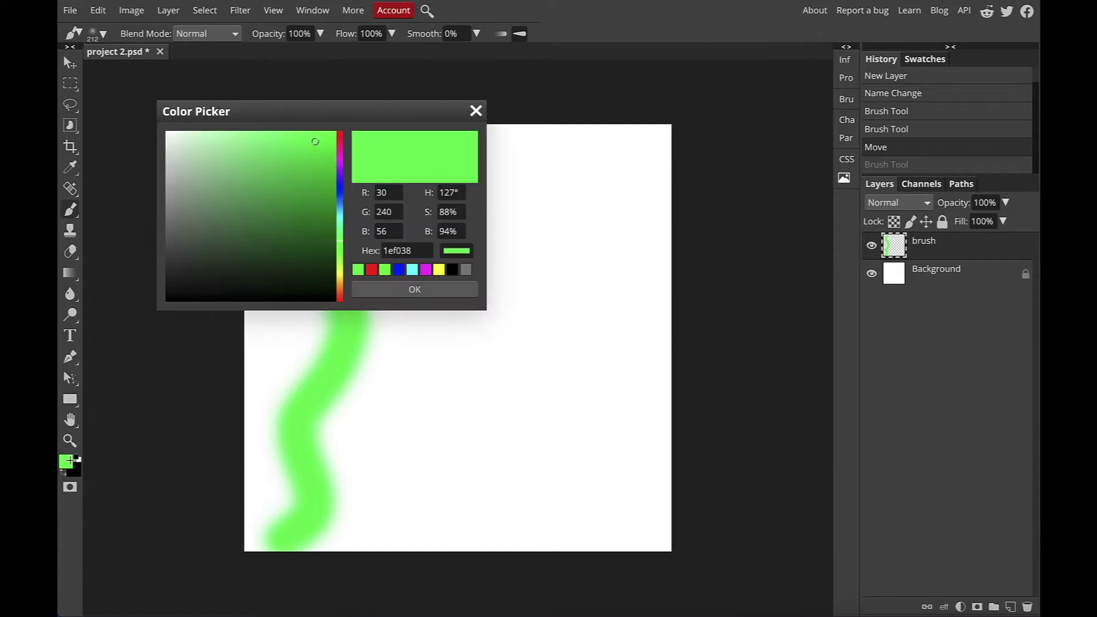
{"action": "left_click", "coordinate": [338, 192]}
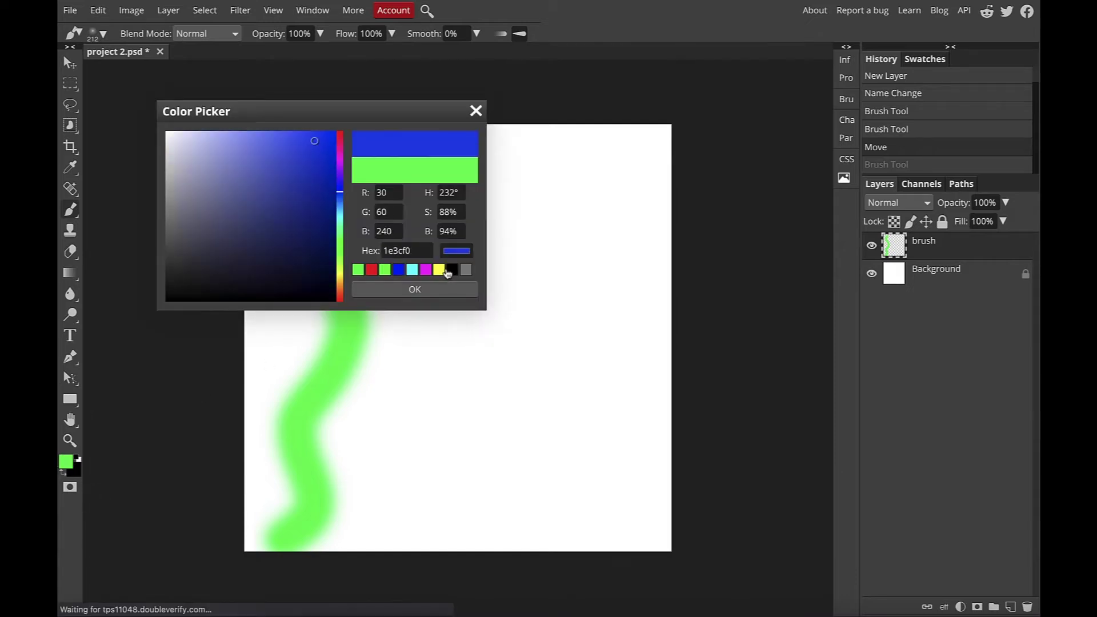
{"action": "left_click", "coordinate": [389, 289]}
{"action": "right_click", "coordinate": [393, 146]}
{"action": "left_click_drag", "start_coordinate": [437, 204], "coordinate": [445, 207]}
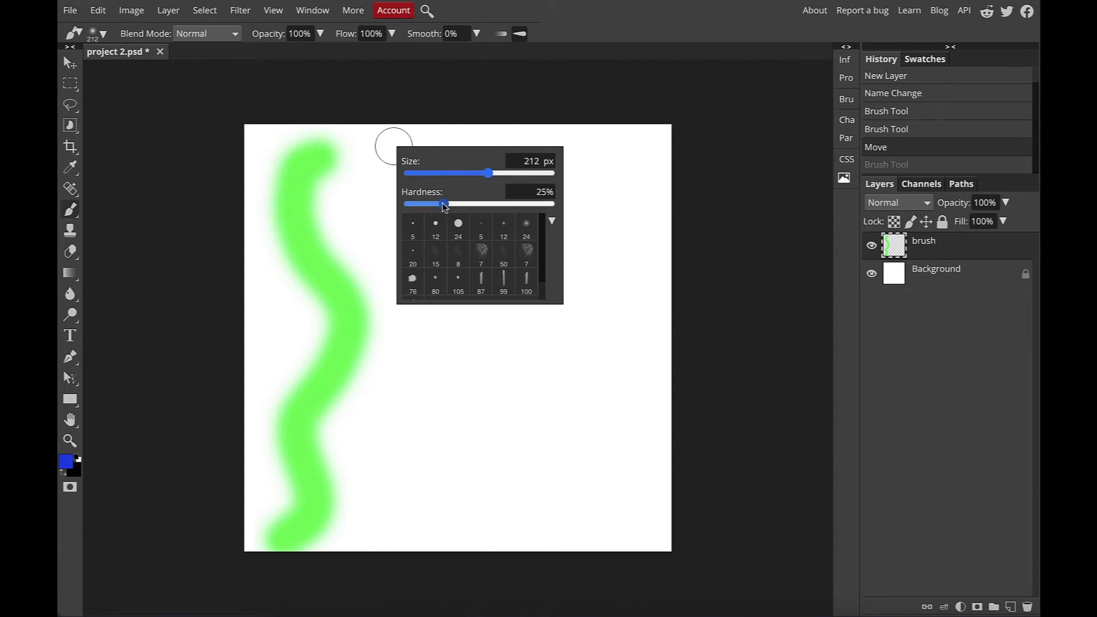
{"action": "left_click", "coordinate": [379, 162]}
{"action": "mouse_move", "coordinate": [384, 155]}
{"action": "left_mouse_down"}
{"action": "mouse_move", "coordinate": [369, 180]}
{"action": "mouse_move", "coordinate": [391, 260]}
{"action": "mouse_move", "coordinate": [393, 355]}
{"action": "mouse_move", "coordinate": [359, 537]}
{"action": "left_mouse_up"}
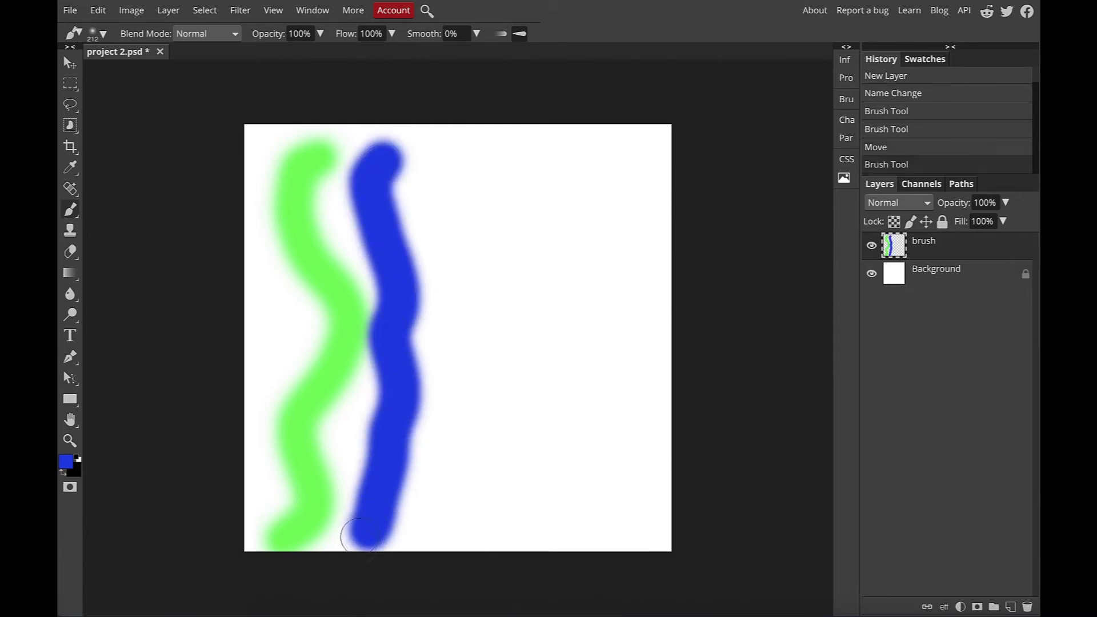
Paint an orange (f0ac1e) vertical stroke at 50% brush hardness to the right of the blue stroke.
{"action": "left_click", "coordinate": [67, 462]}
{"action": "left_click", "coordinate": [339, 280]}
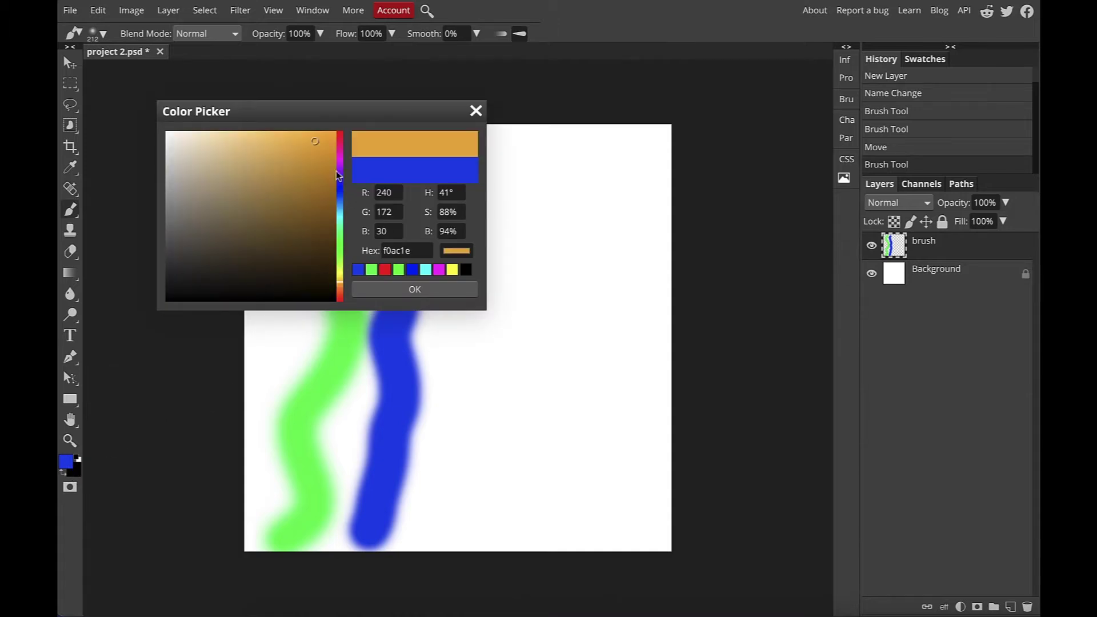
{"action": "left_click", "coordinate": [414, 290]}
{"action": "right_click", "coordinate": [442, 263]}
{"action": "left_click_drag", "start_coordinate": [481, 321], "coordinate": [528, 325]}
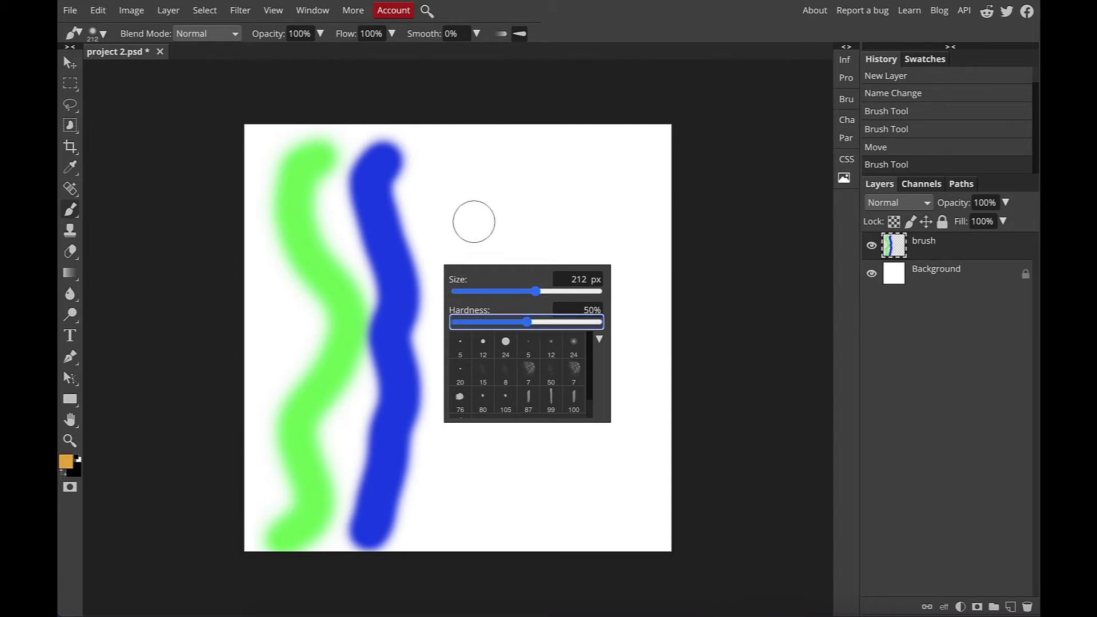
{"action": "mouse_move", "coordinate": [463, 169]}
{"action": "left_mouse_down"}
{"action": "mouse_move", "coordinate": [466, 421]}
{"action": "mouse_move", "coordinate": [454, 486]}
{"action": "left_mouse_up"}
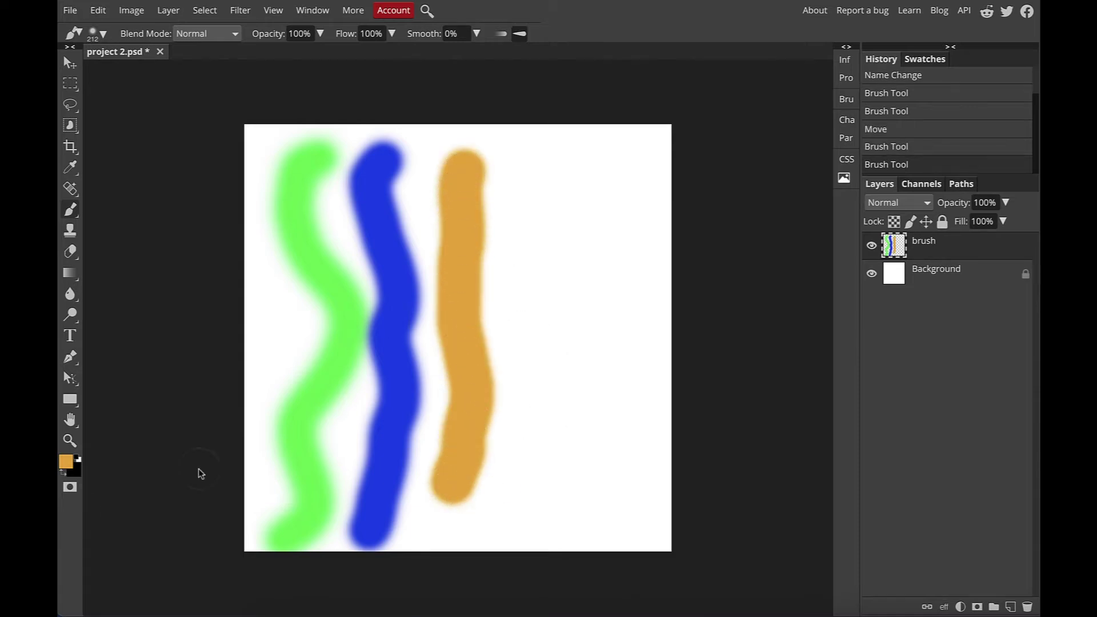
Paint a dark grey-purple wavy stroke with a harder brush edge to the right of the orange stroke.
{"action": "left_click", "coordinate": [66, 463]}
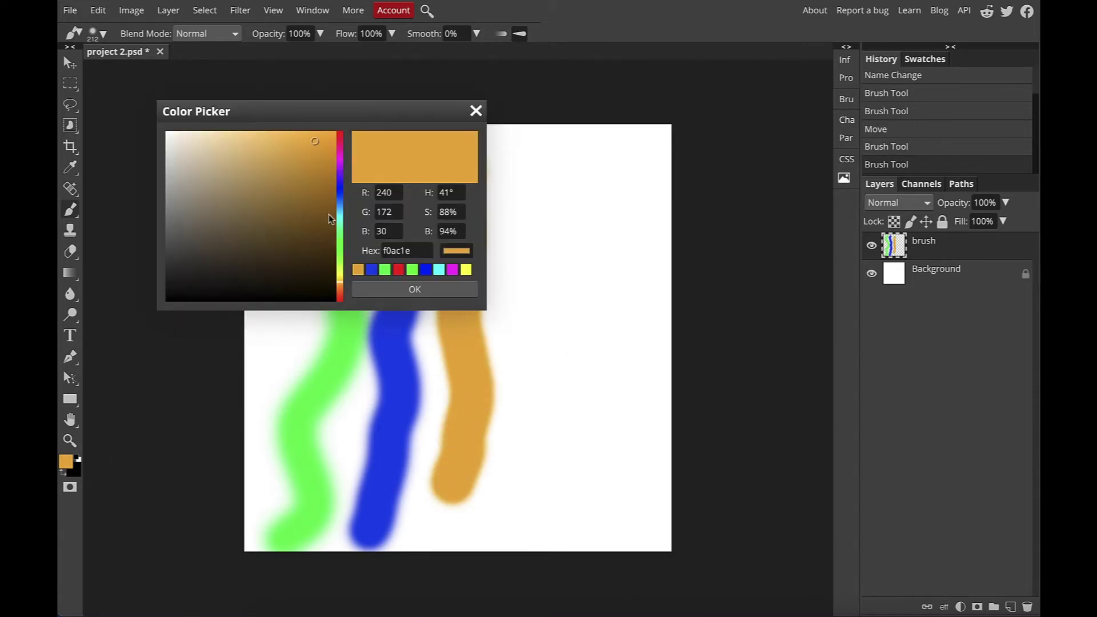
{"action": "mouse_move", "coordinate": [340, 208]}
{"action": "left_mouse_down"}
{"action": "mouse_move", "coordinate": [340, 218]}
{"action": "mouse_move", "coordinate": [340, 190]}
{"action": "left_mouse_up"}
{"action": "left_click", "coordinate": [206, 229]}
{"action": "left_click", "coordinate": [199, 246]}
{"action": "left_click", "coordinate": [415, 289]}
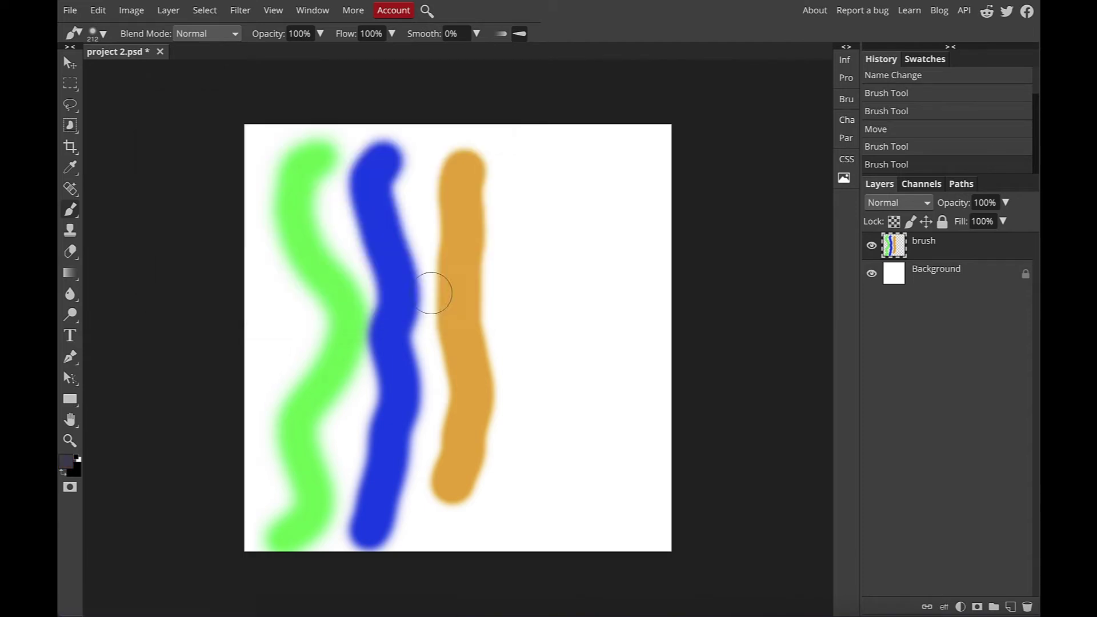
{"action": "right_click", "coordinate": [530, 197]}
{"action": "mouse_move", "coordinate": [614, 250]}
{"action": "left_mouse_down"}
{"action": "mouse_move", "coordinate": [591, 250]}
{"action": "mouse_move", "coordinate": [653, 251]}
{"action": "left_mouse_up"}
{"action": "mouse_move", "coordinate": [550, 173]}
{"action": "left_mouse_down"}
{"action": "mouse_move", "coordinate": [517, 231]}
{"action": "mouse_move", "coordinate": [540, 433]}
{"action": "mouse_move", "coordinate": [528, 524]}
{"action": "left_mouse_up"}
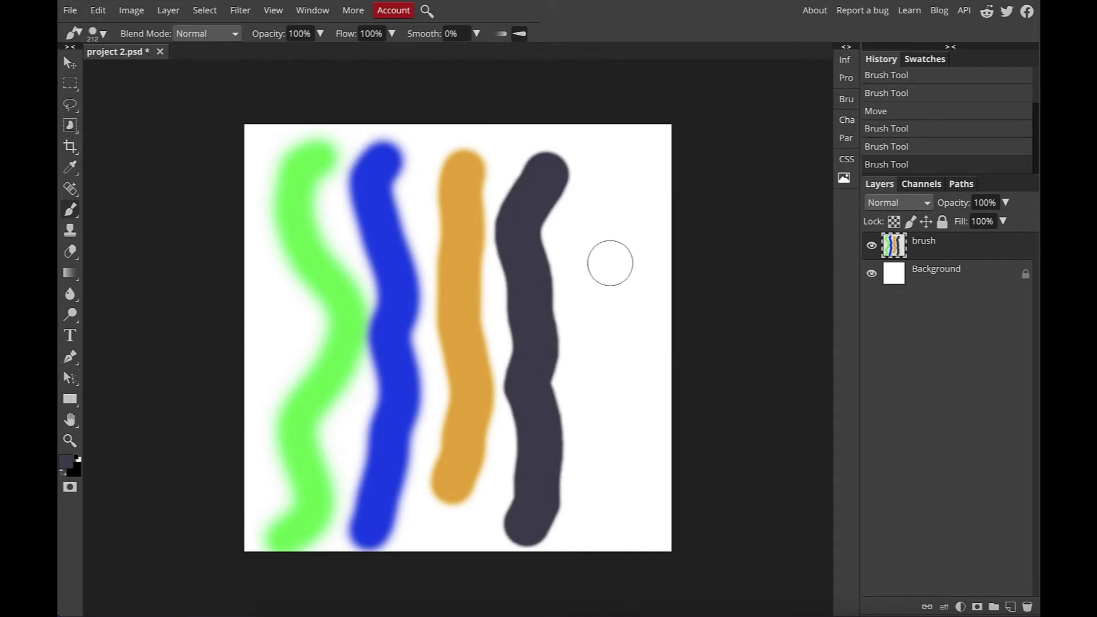
Paint a brown wavy stroke at 100% brush hardness along the canvas's right side.
{"action": "left_click", "coordinate": [68, 468]}
{"action": "left_click", "coordinate": [300, 206]}
{"action": "left_click", "coordinate": [414, 289]}
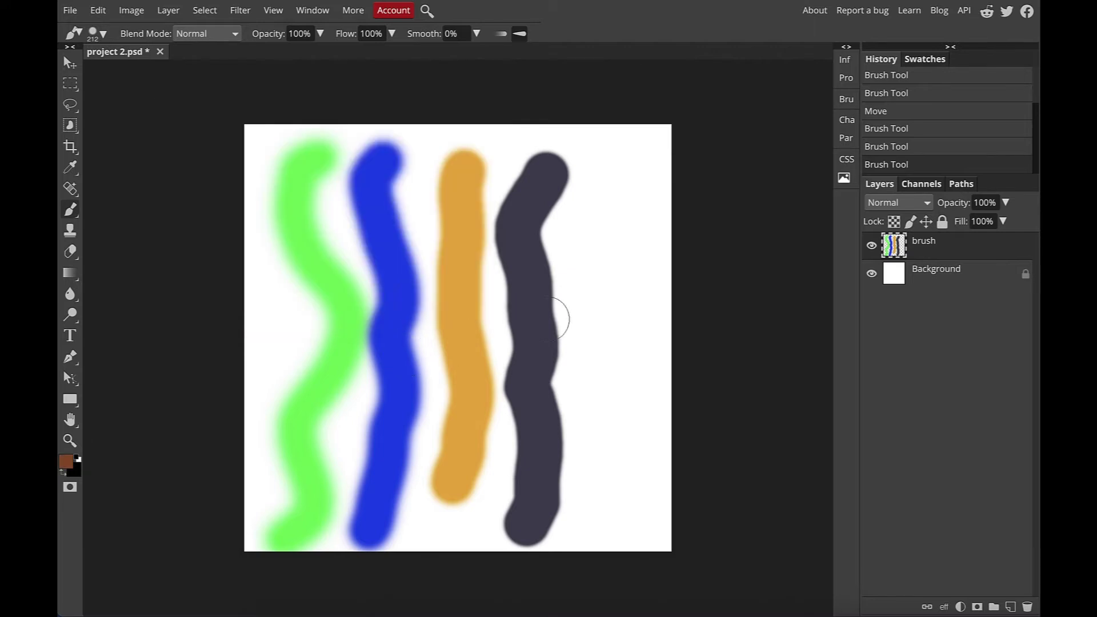
{"action": "right_click", "coordinate": [618, 211]}
{"action": "left_click", "coordinate": [740, 269]}
{"action": "left_click_drag", "start_coordinate": [740, 273], "coordinate": [778, 269]}
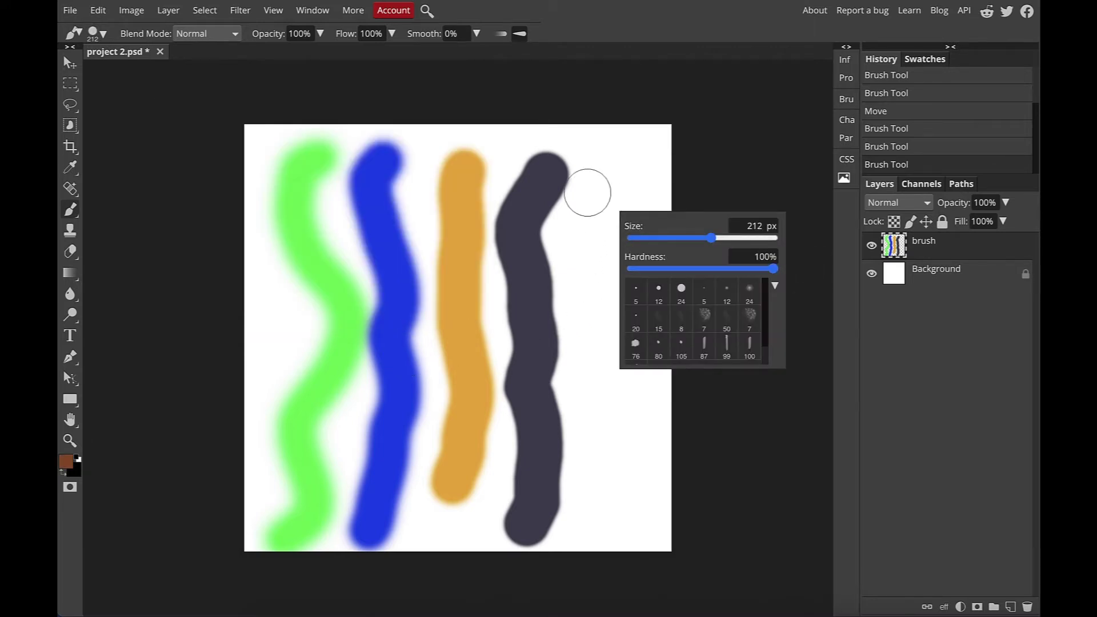
{"action": "left_click_drag", "start_coordinate": [637, 188], "coordinate": [614, 480]}
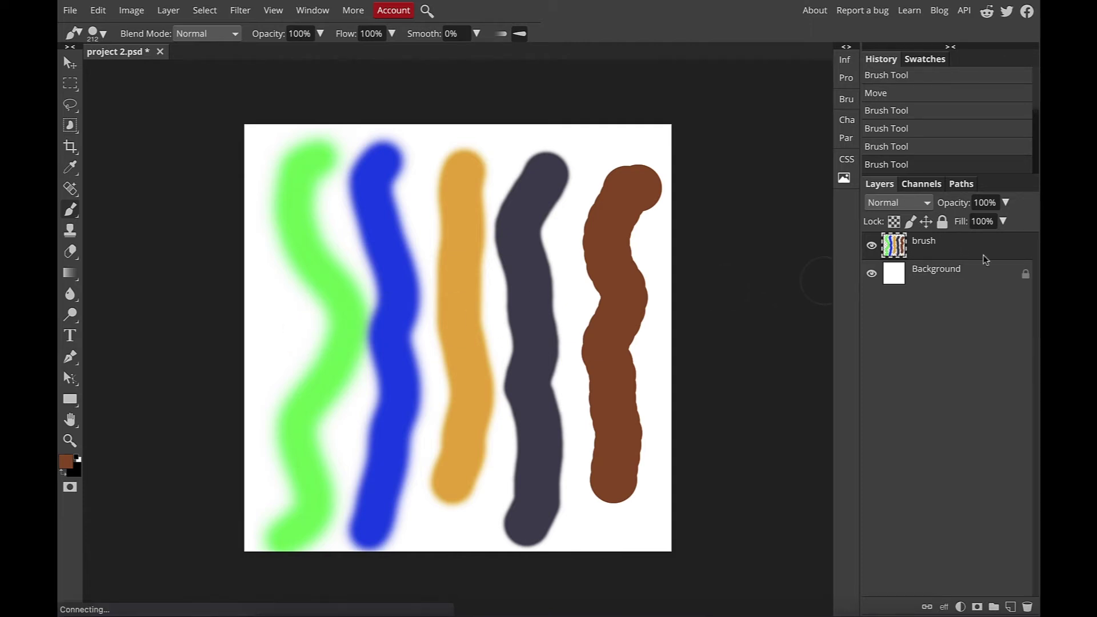
Add a new layer above the brush layer and name it "photo".
{"action": "left_click", "coordinate": [1010, 607]}
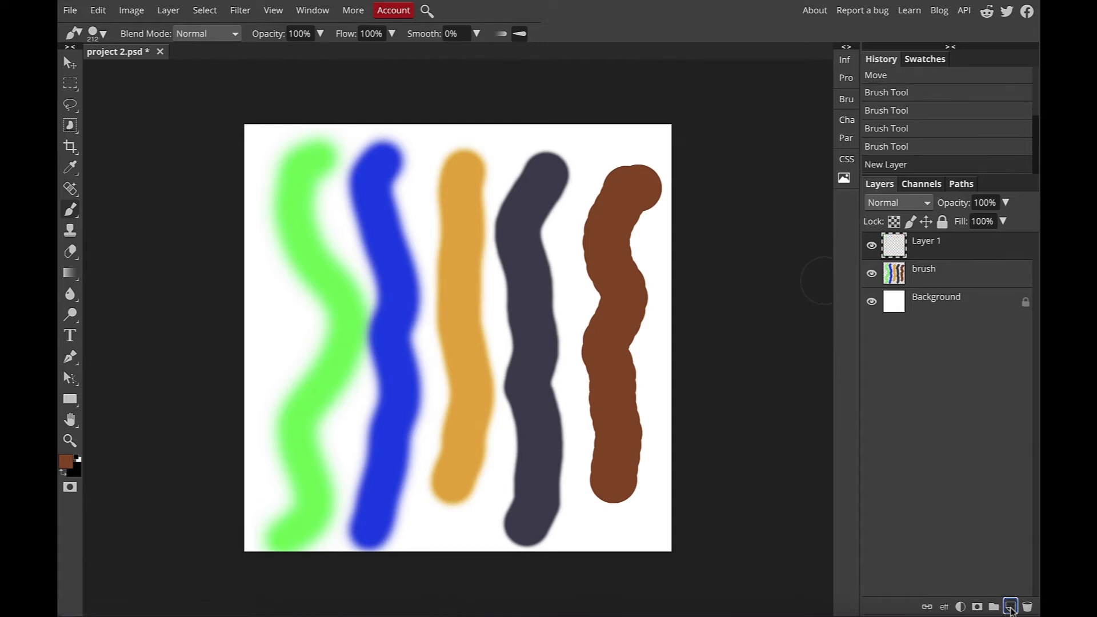
{"action": "double_click", "coordinate": [926, 242]}
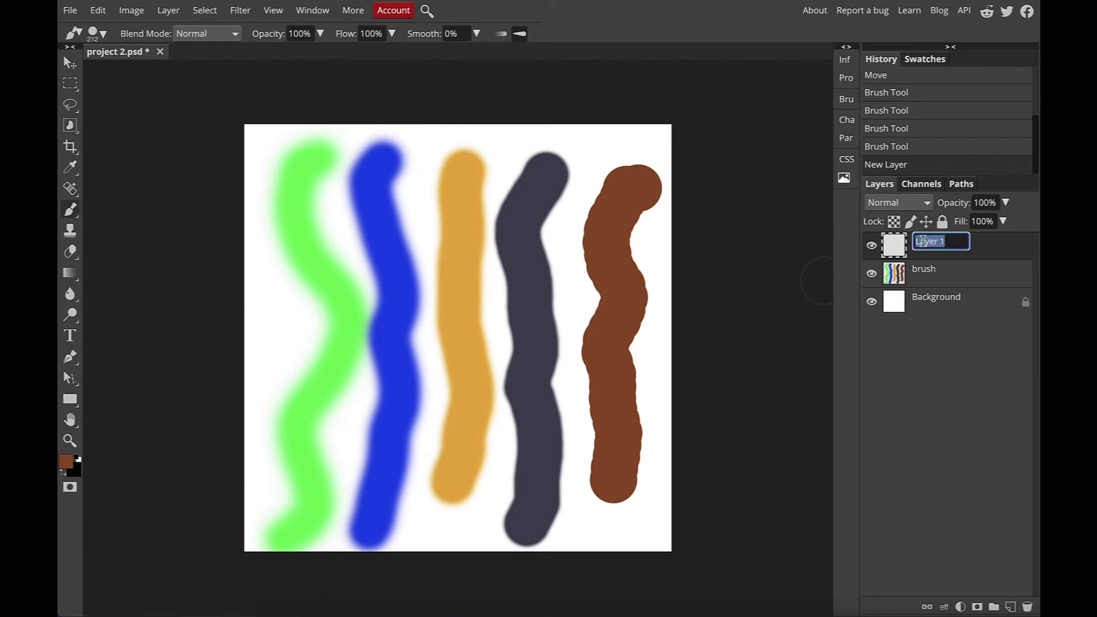
{"action": "type", "text": "phot"}
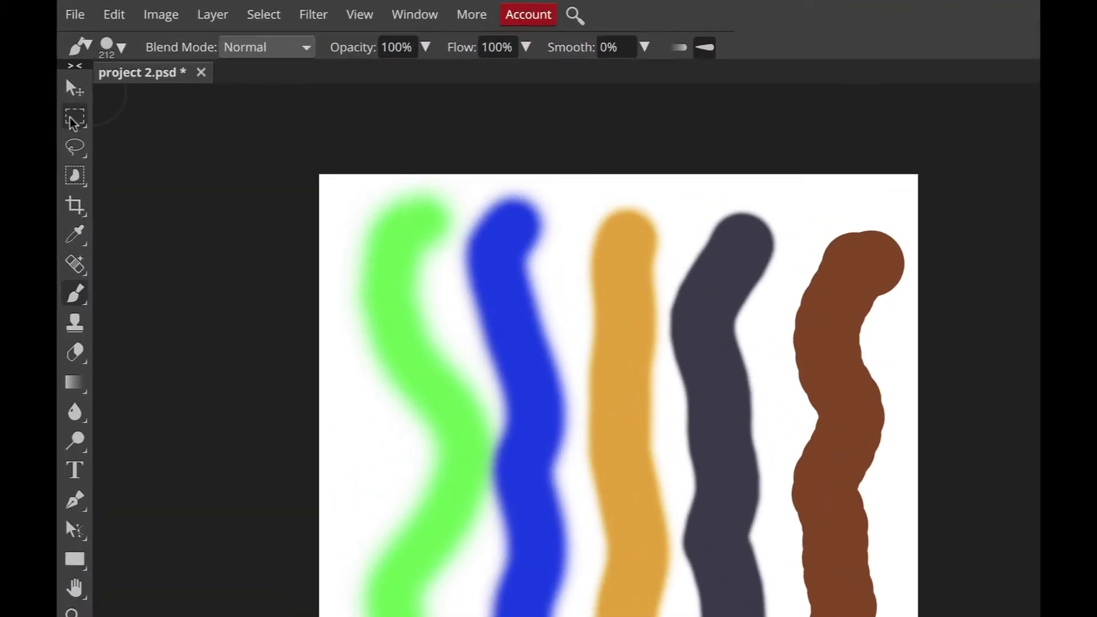
Open the image SRH06351.jpg from the Edited folder as a separate document.
{"action": "left_click", "coordinate": [74, 14]}
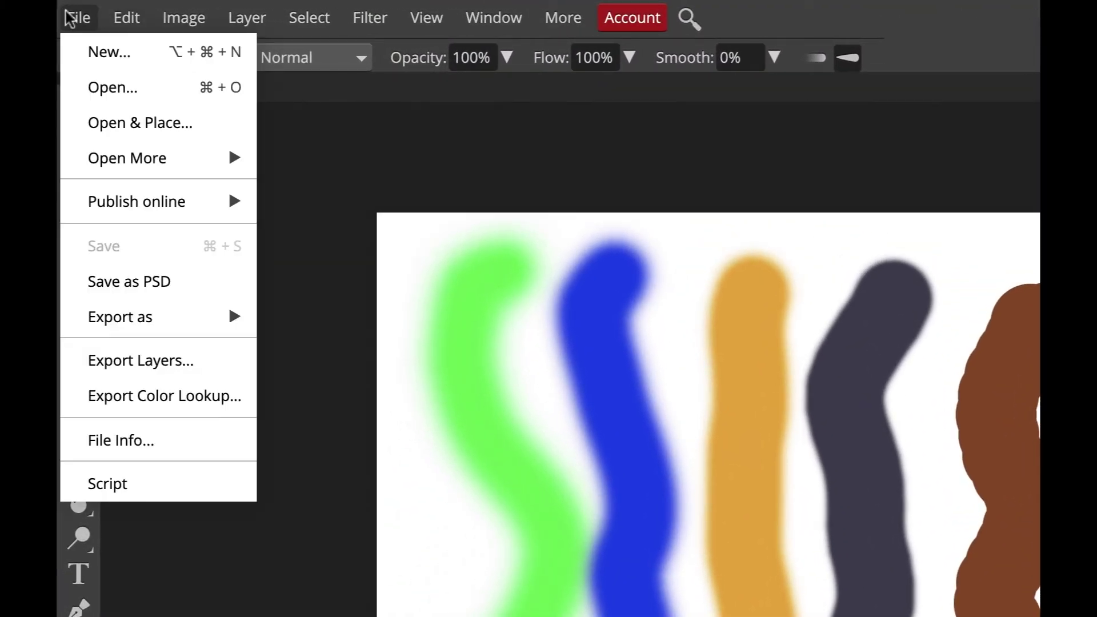
{"action": "left_click", "coordinate": [101, 91]}
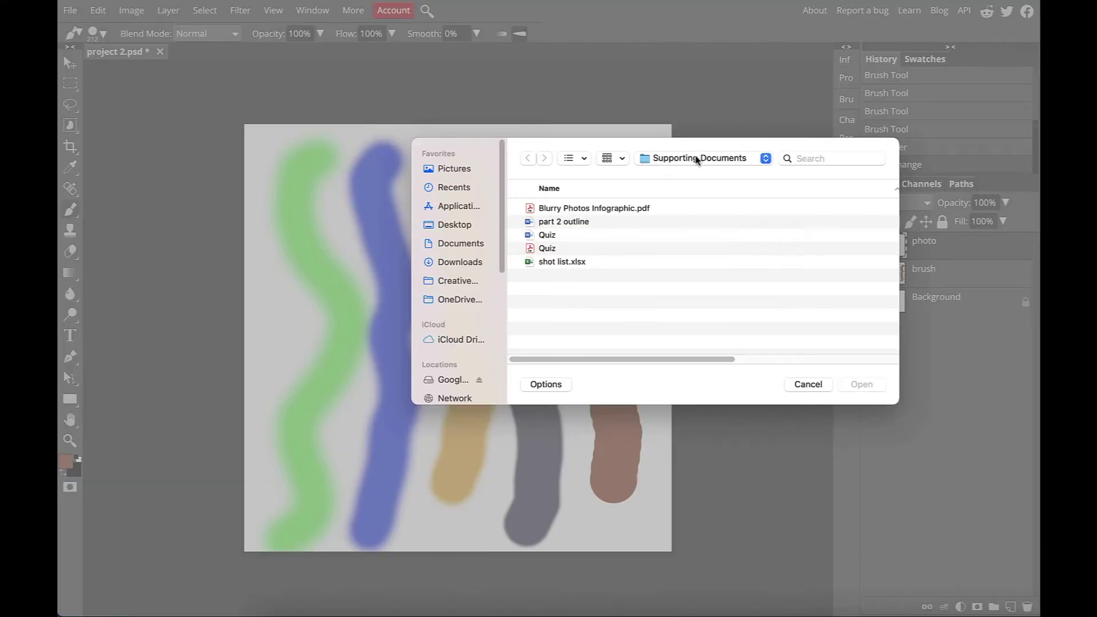
{"action": "scroll", "coordinate": [451, 343], "scroll_direction": "down", "scroll_amount": 5}
{"action": "left_click", "coordinate": [453, 351]}
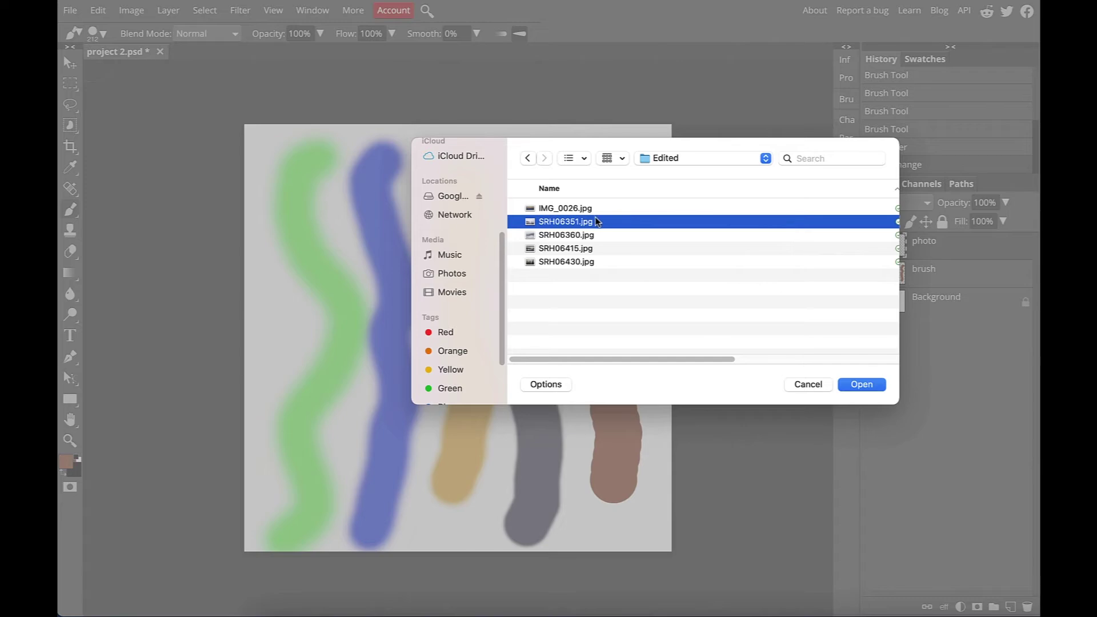
{"action": "left_click", "coordinate": [862, 385]}
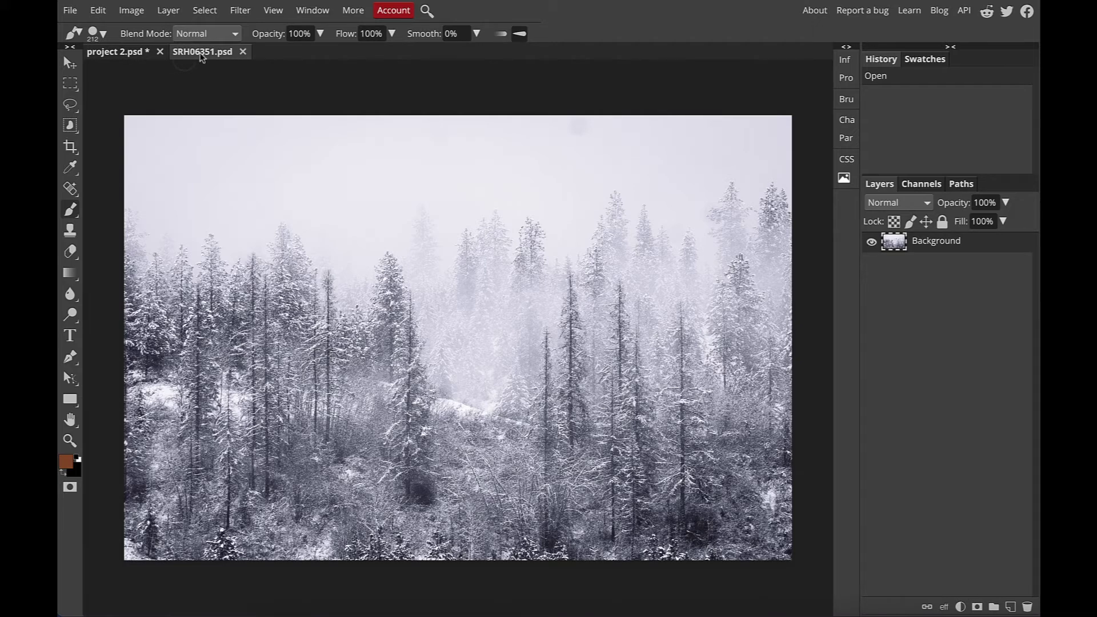
{"action": "left_click", "coordinate": [126, 53]}
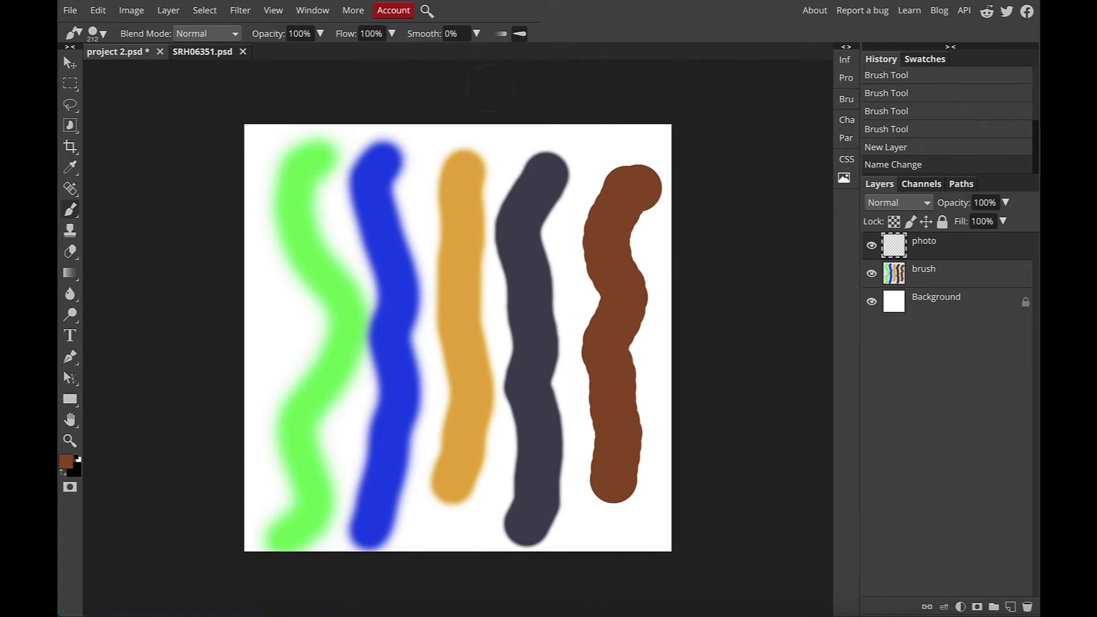
{"action": "left_click", "coordinate": [209, 53]}
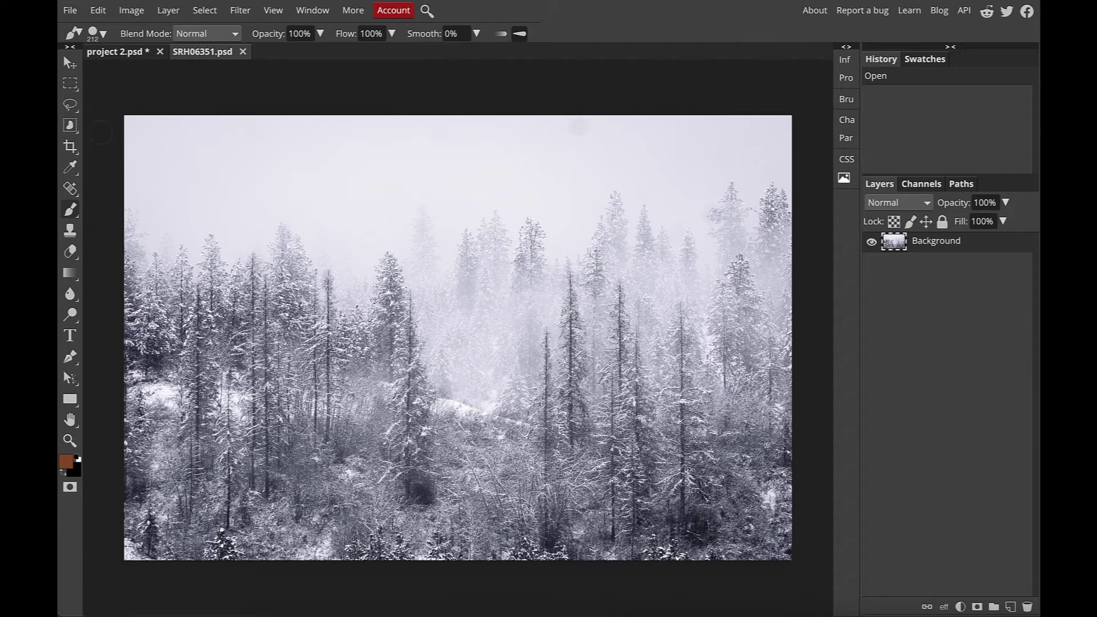
{"action": "left_click", "coordinate": [136, 52]}
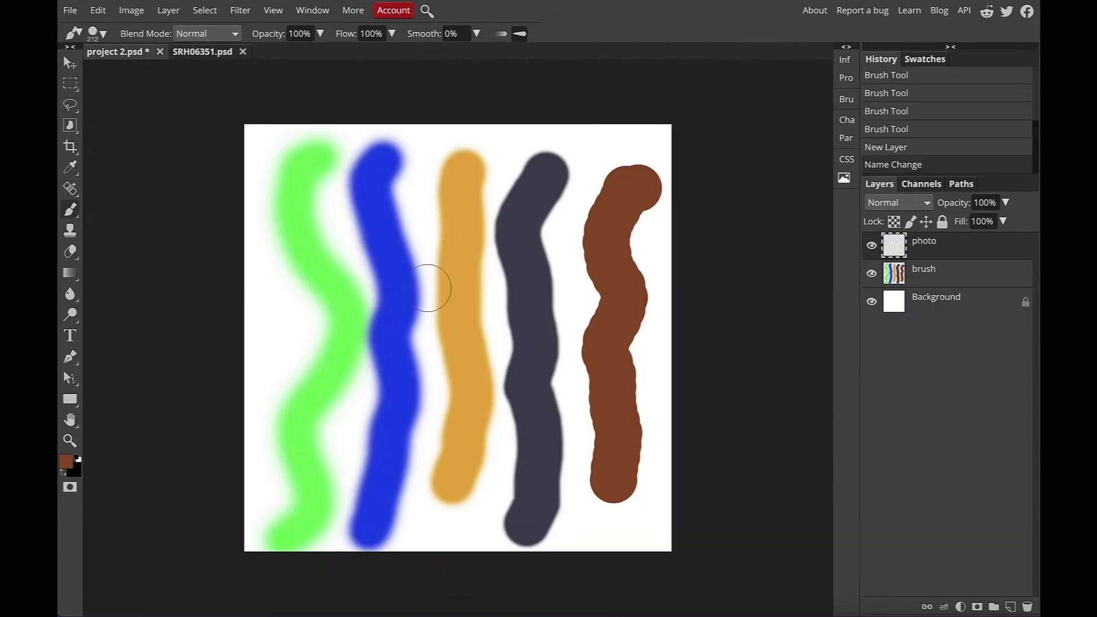
{"action": "left_click", "coordinate": [212, 54]}
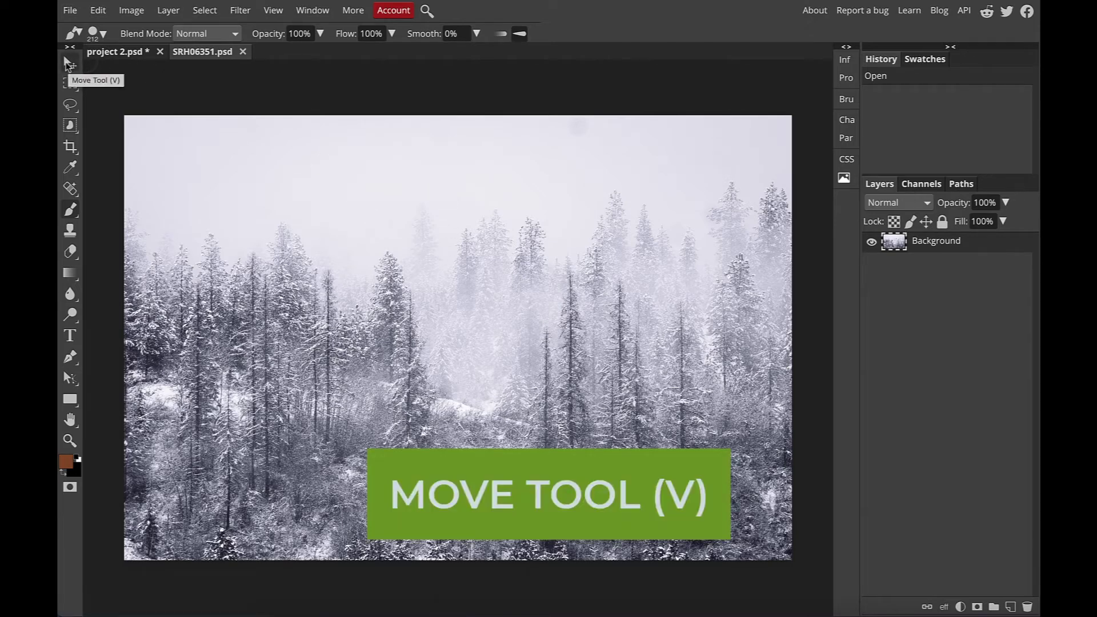
Copy the forest photo from SRH06351.psd into the project 2.psd canvas with the Move tool.
{"action": "left_click", "coordinate": [67, 64]}
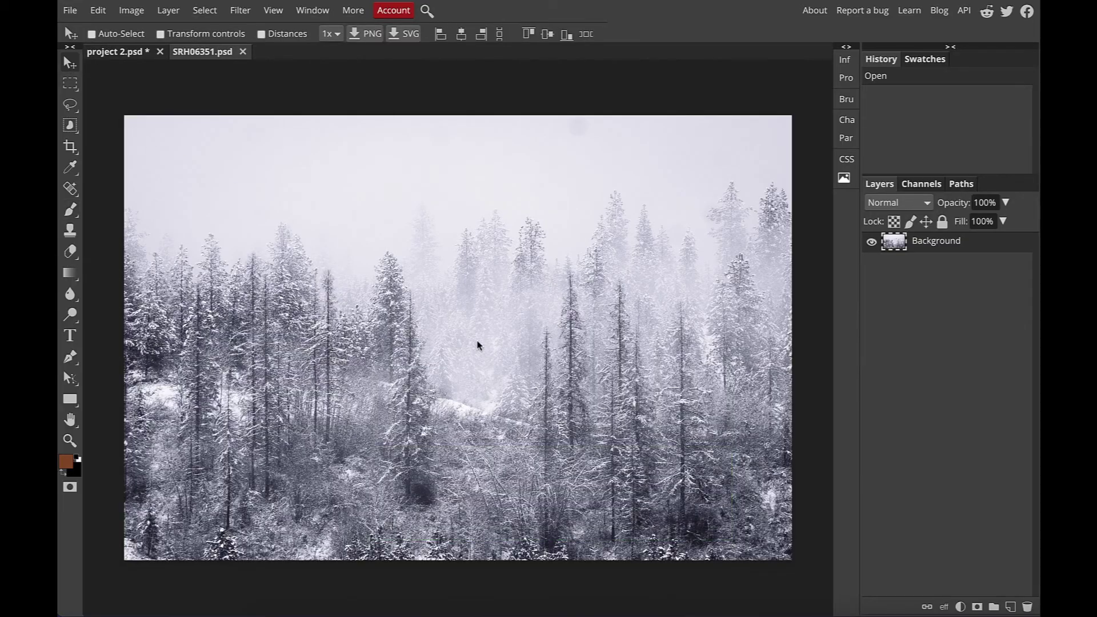
{"action": "mouse_move", "coordinate": [477, 345]}
{"action": "left_mouse_down"}
{"action": "mouse_move", "coordinate": [396, 260]}
{"action": "mouse_move", "coordinate": [286, 182]}
{"action": "mouse_move", "coordinate": [237, 119]}
{"action": "mouse_move", "coordinate": [130, 55]}
{"action": "mouse_move", "coordinate": [255, 189]}
{"action": "mouse_move", "coordinate": [347, 260]}
{"action": "left_mouse_up"}
{"action": "left_click", "coordinate": [864, 250]}
{"action": "left_click", "coordinate": [864, 250]}
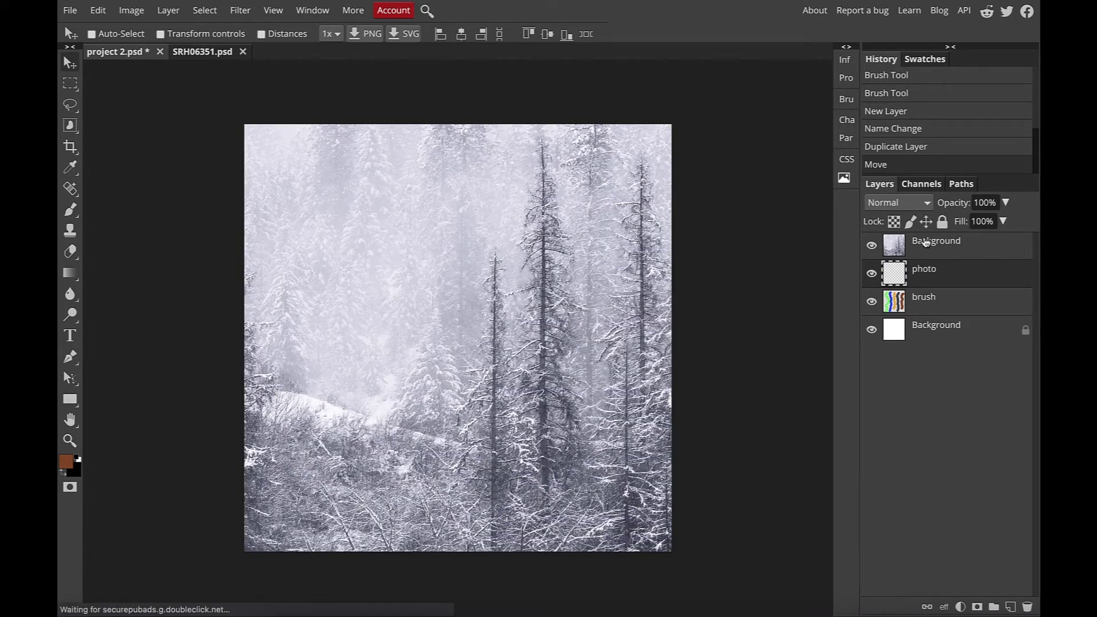
Delete the empty photo layer beneath the imported forest picture.
{"action": "left_click", "coordinate": [926, 242]}
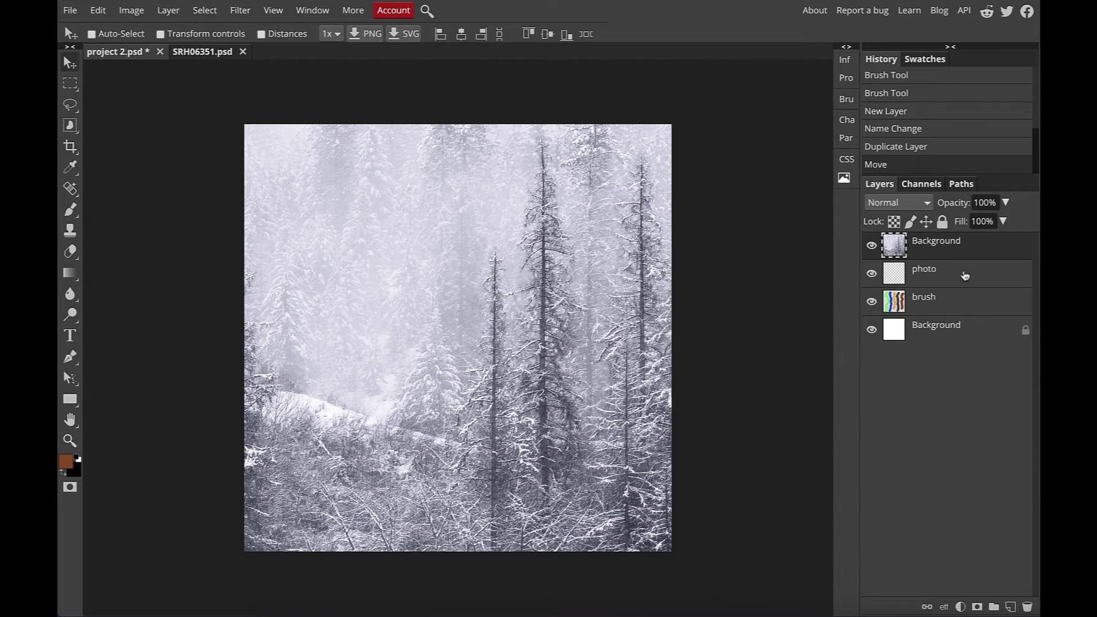
{"action": "left_click", "coordinate": [974, 277]}
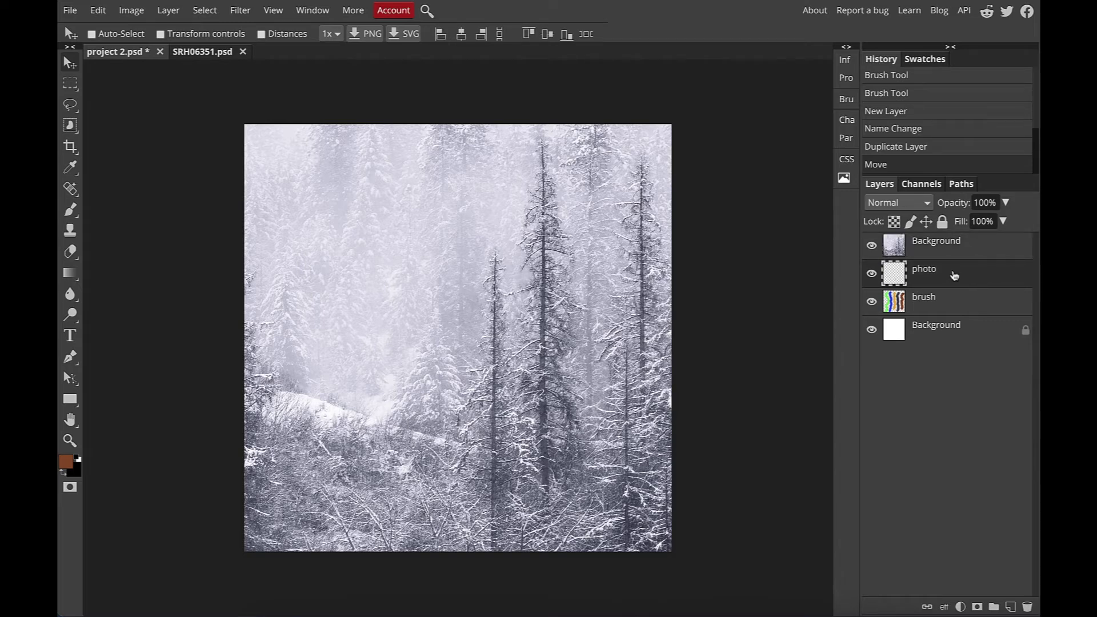
{"action": "right_click", "coordinate": [954, 276]}
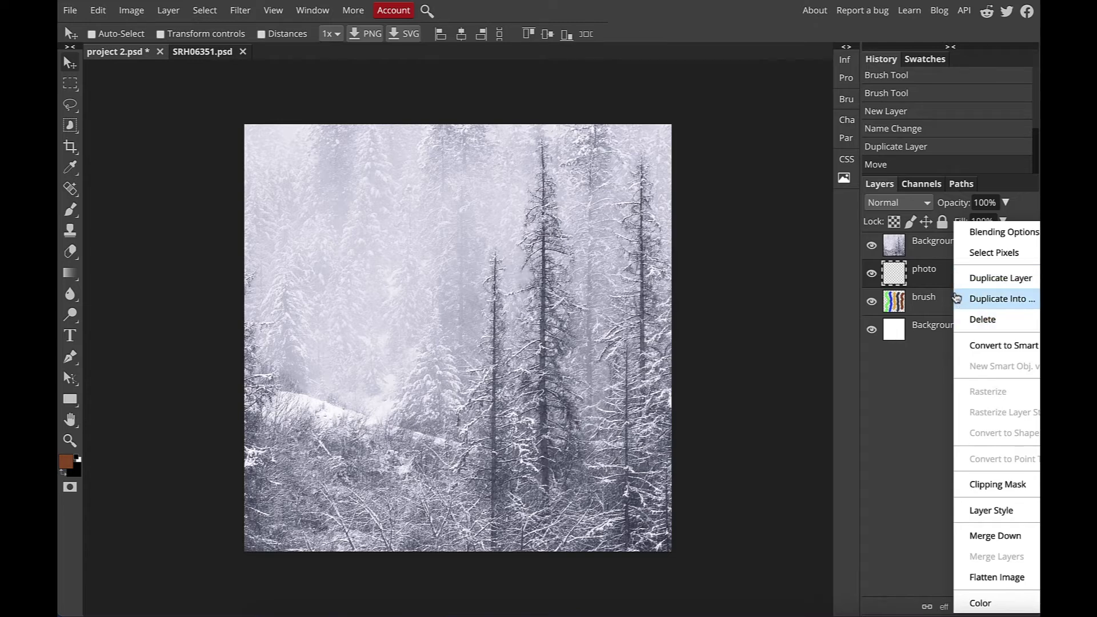
{"action": "left_click_drag", "start_coordinate": [946, 286], "coordinate": [1026, 608]}
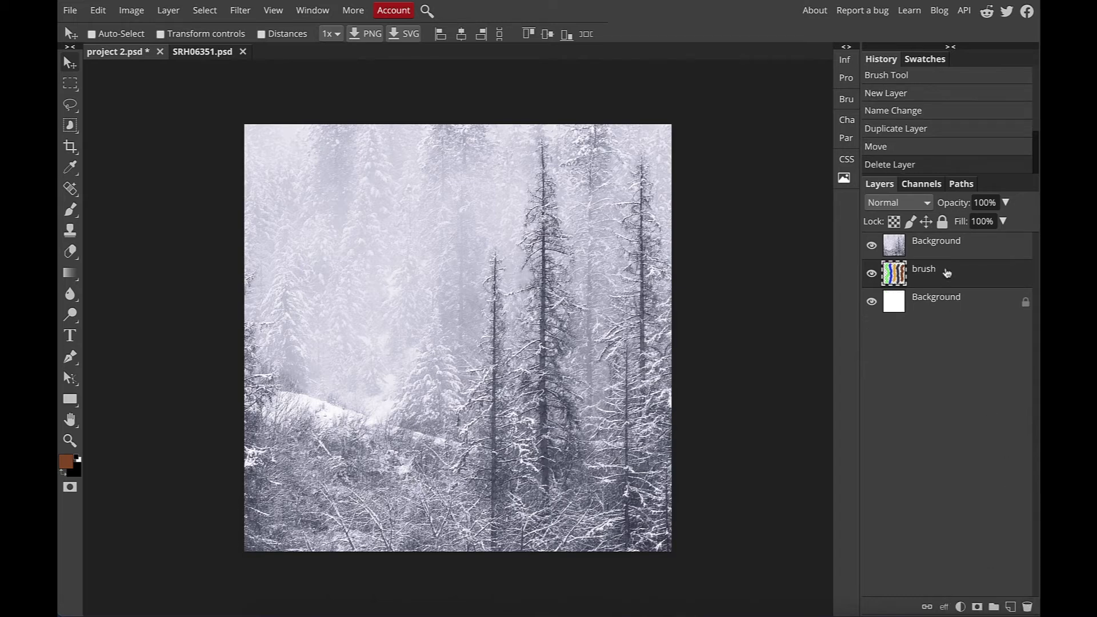
Rename the imported forest picture's layer as "photo".
{"action": "left_click", "coordinate": [937, 250]}
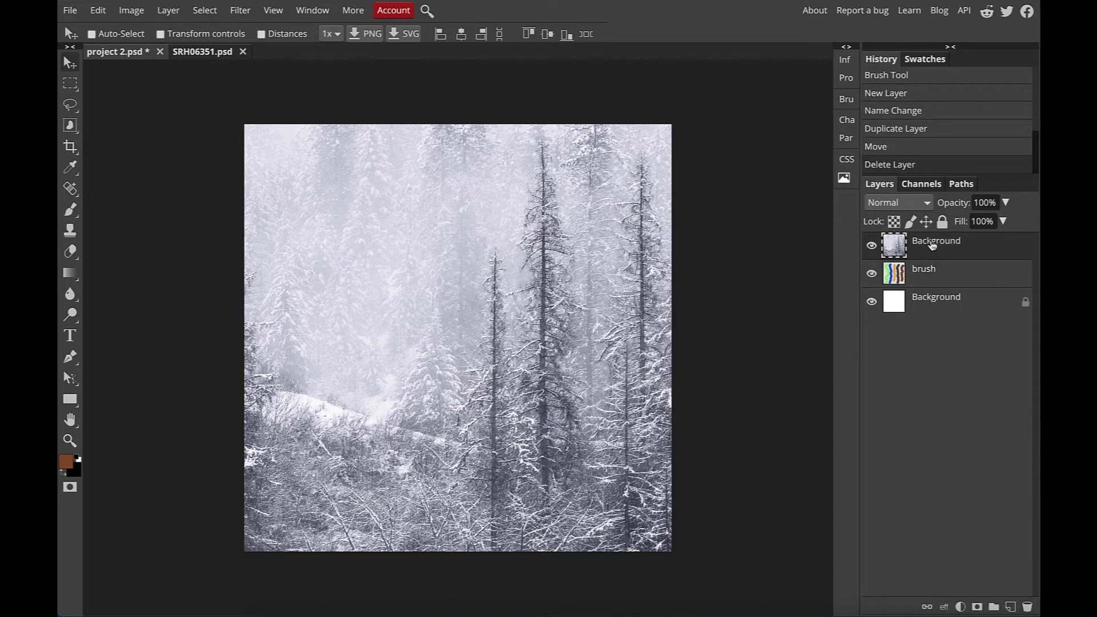
{"action": "double_click", "coordinate": [932, 243]}
{"action": "type", "text": "pho"}
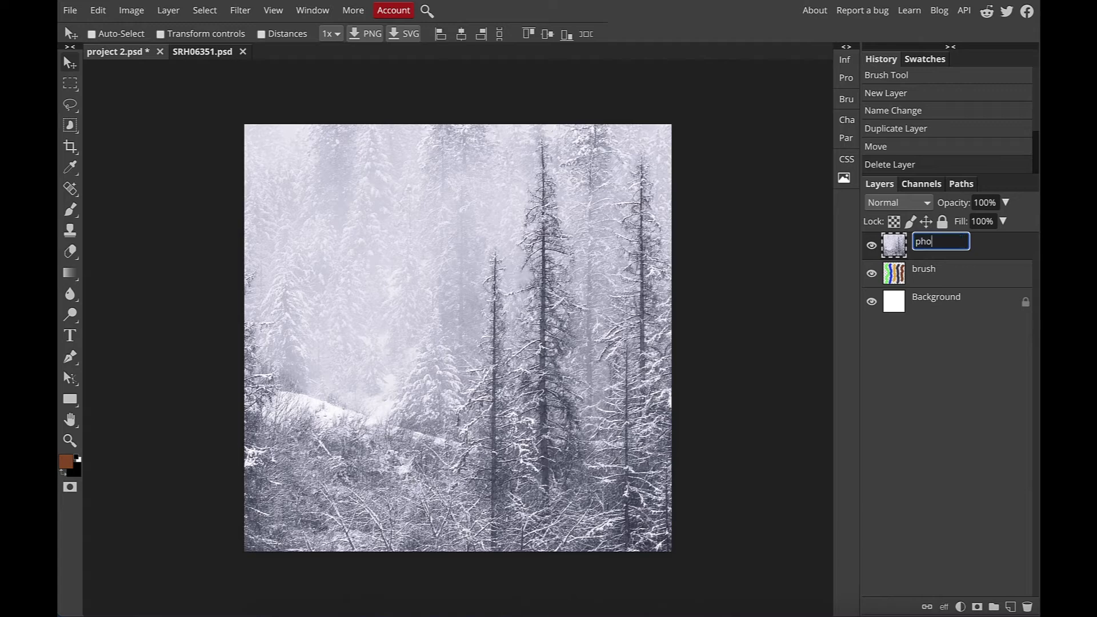
{"action": "key", "text": "Return"}
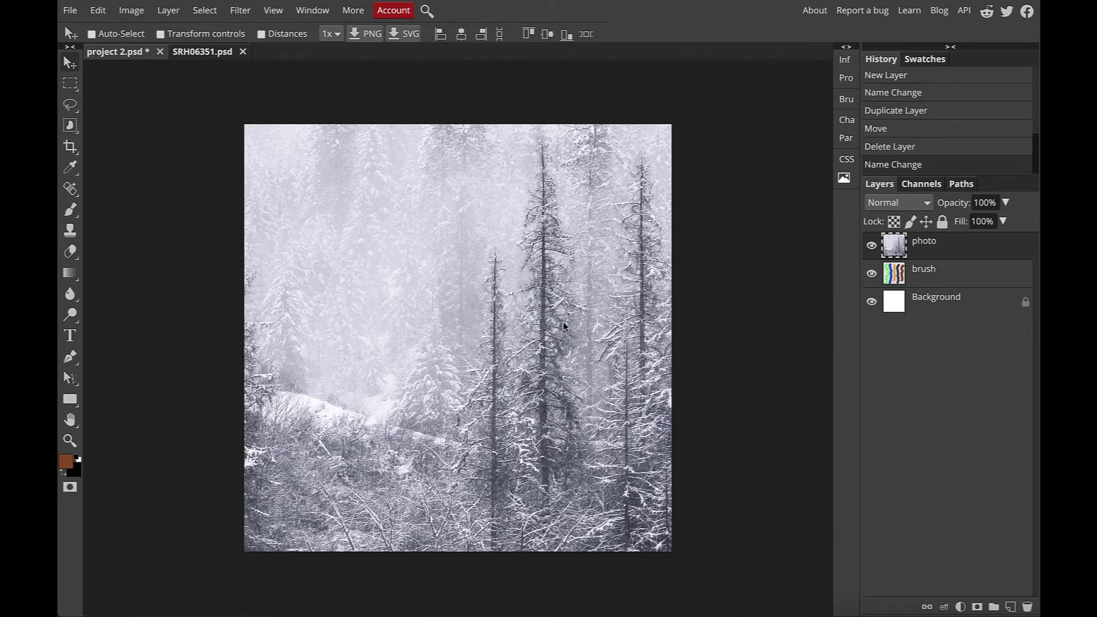
Free Transform the photo layer, shrinking the forest picture to about 22% width and 62% height.
{"action": "left_click", "coordinate": [97, 12]}
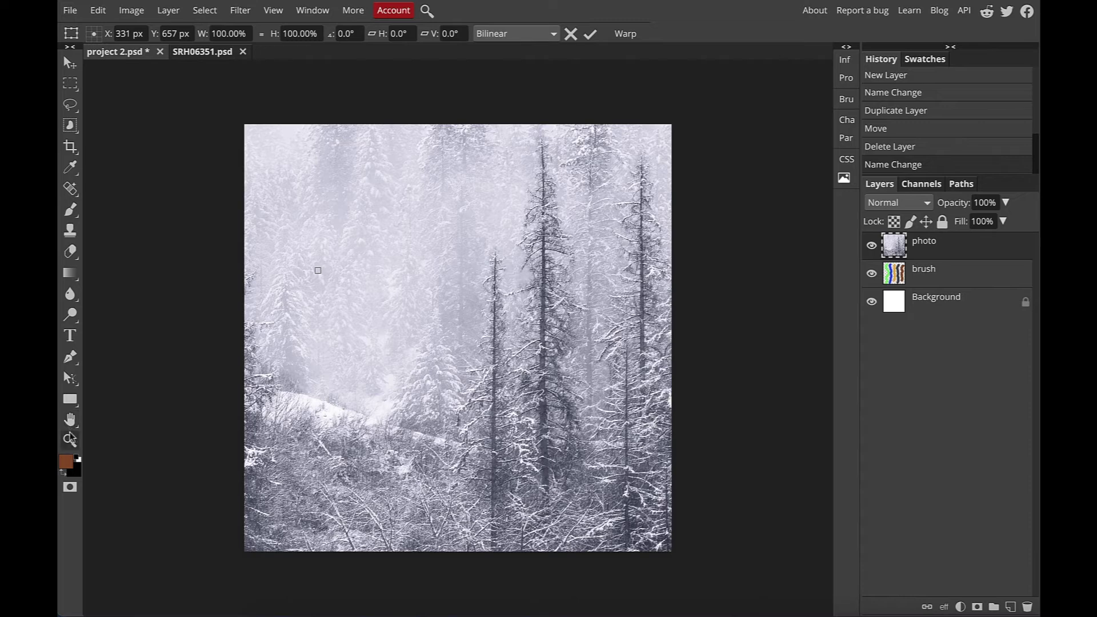
{"action": "key", "text": "Return"}
{"action": "key", "text": "ctrl+minus"}
{"action": "key", "text": "ctrl+minus"}
{"action": "key", "text": "ctrl+minus"}
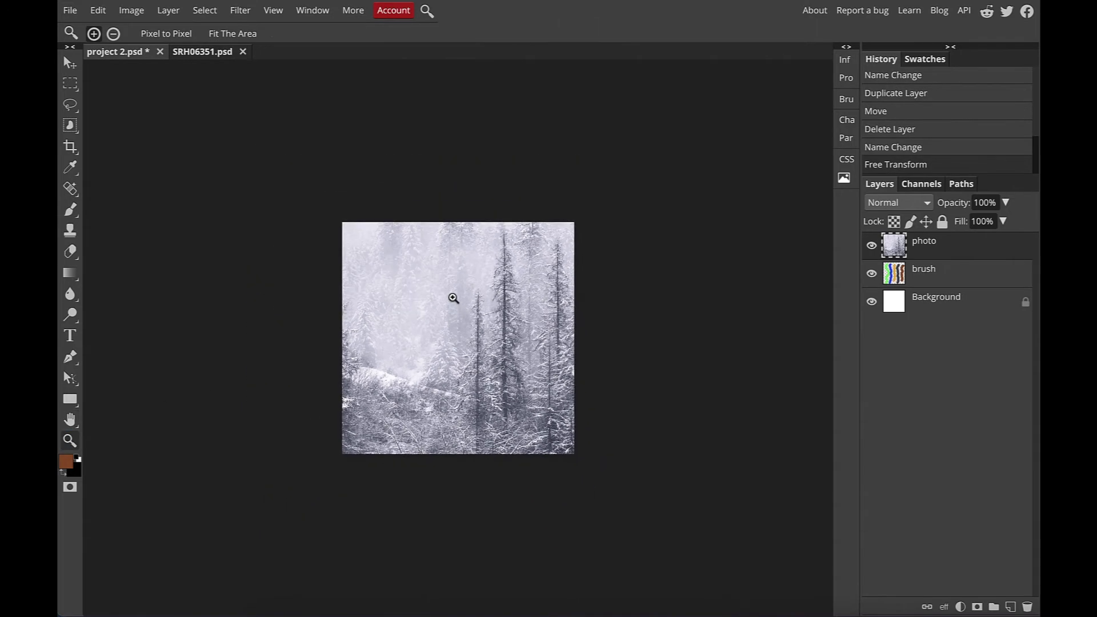
{"action": "key", "text": "ctrl+minus"}
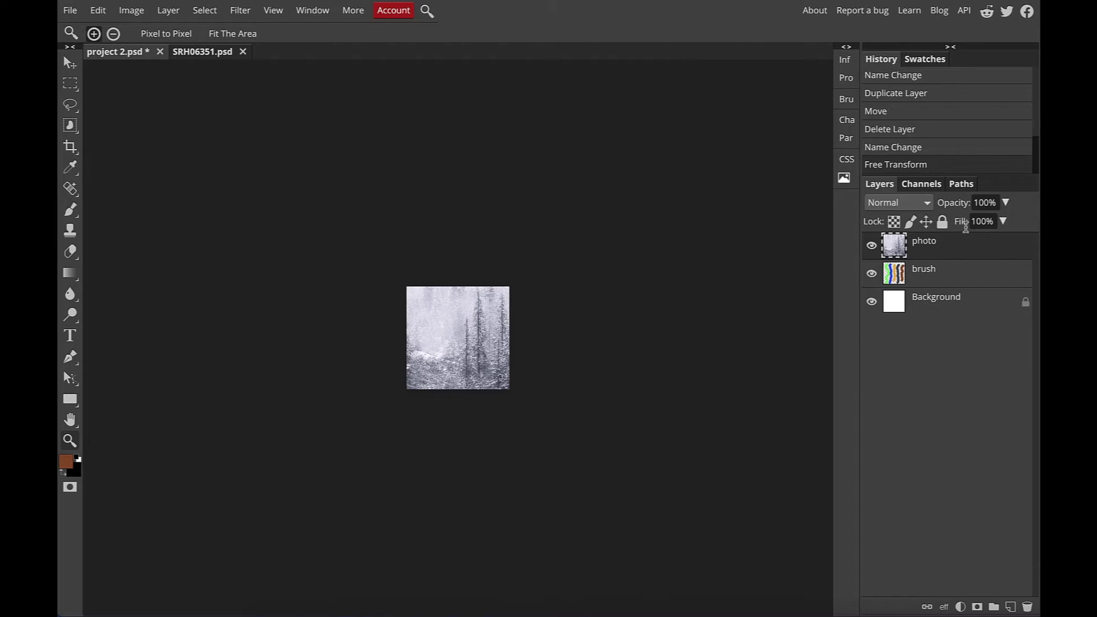
{"action": "left_click", "coordinate": [97, 10]}
{"action": "left_click", "coordinate": [135, 321]}
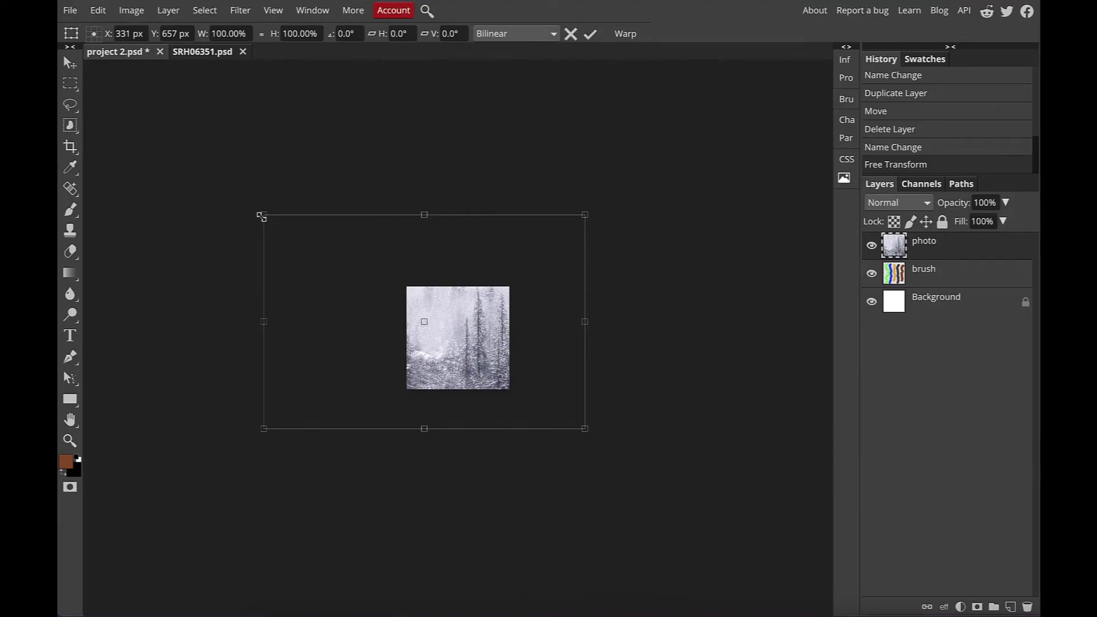
{"action": "left_click_drag", "start_coordinate": [283, 227], "coordinate": [477, 309]}
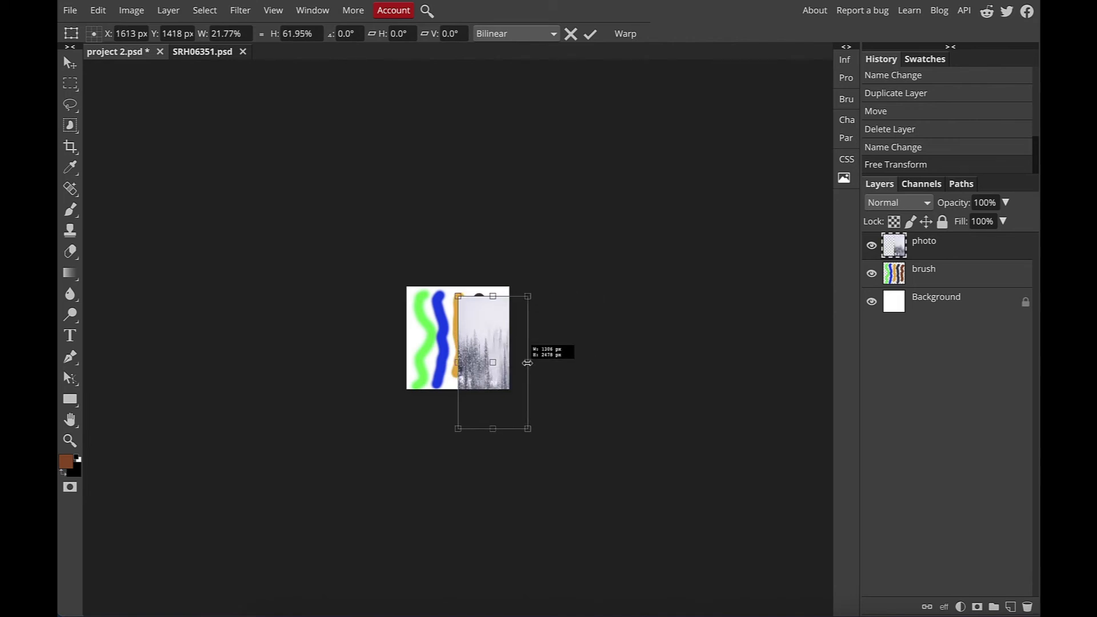